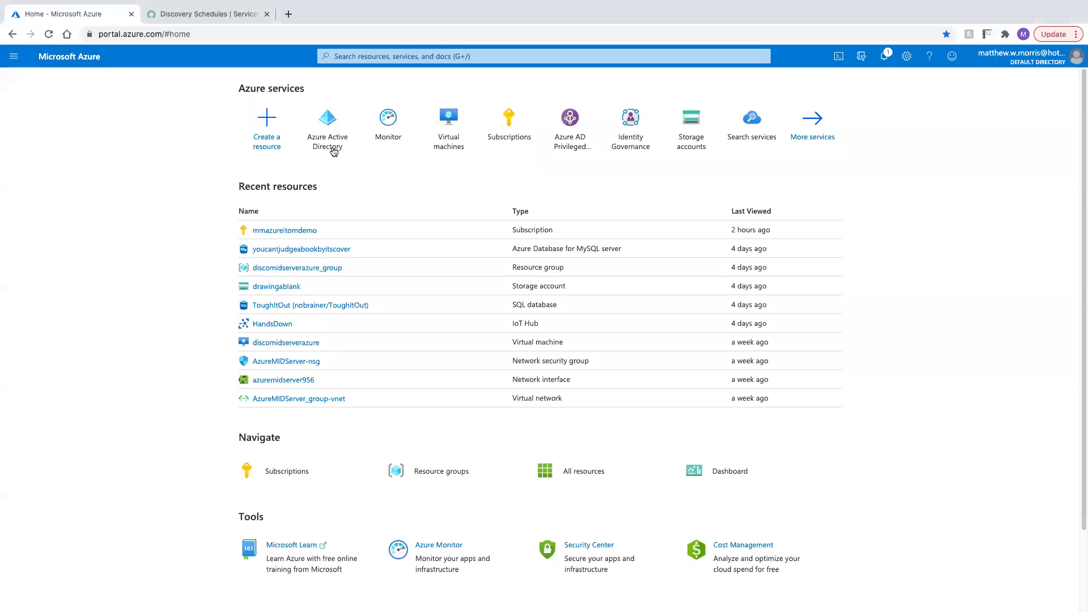
Step: Create the disco_integration app registration from Azure Active Directory's App registrations page
{"action": "left_click", "coordinate": [334, 126]}
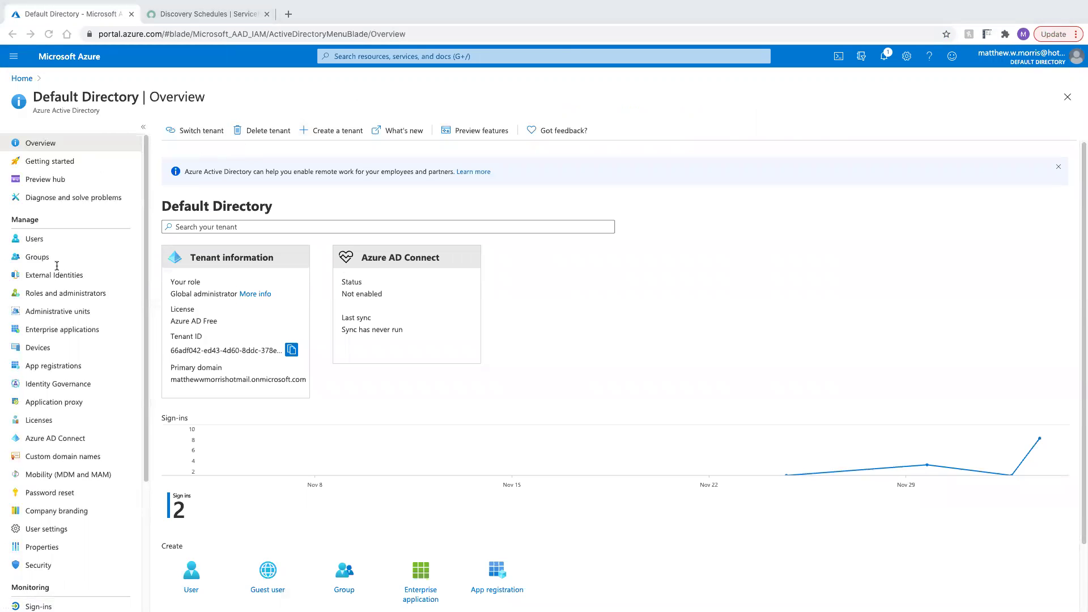
{"action": "left_click", "coordinate": [44, 365]}
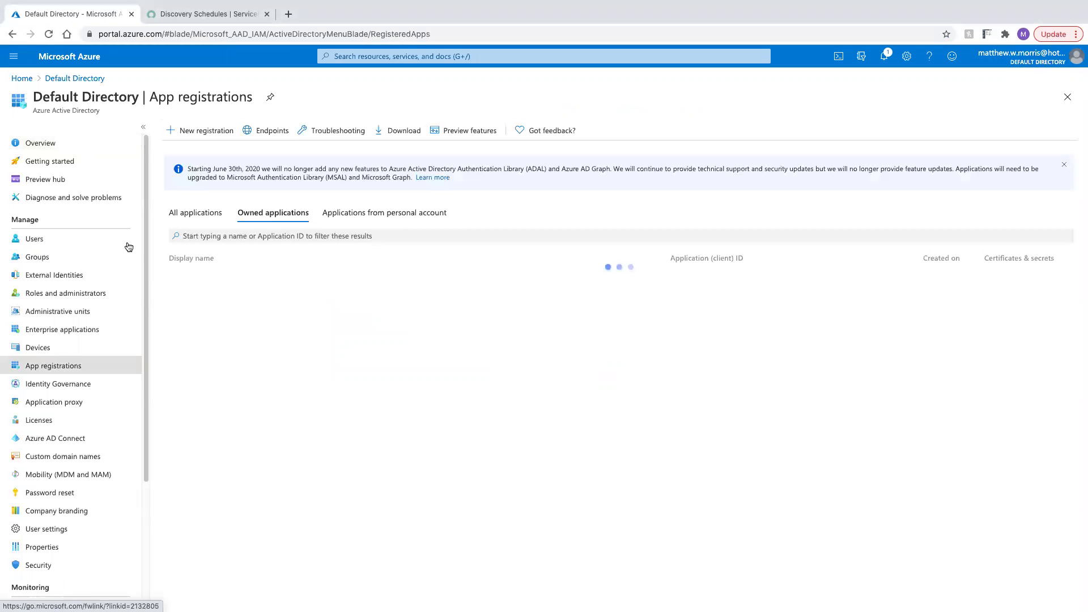
{"action": "left_click", "coordinate": [205, 130]}
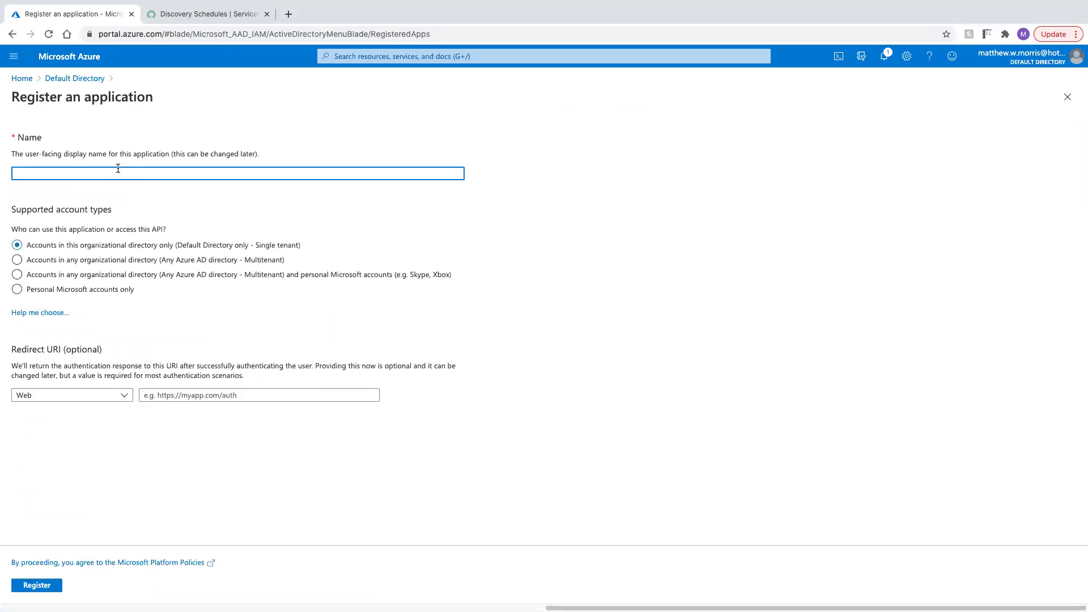
{"action": "type", "text": "disco_integration"}
{"action": "left_click", "coordinate": [35, 585]}
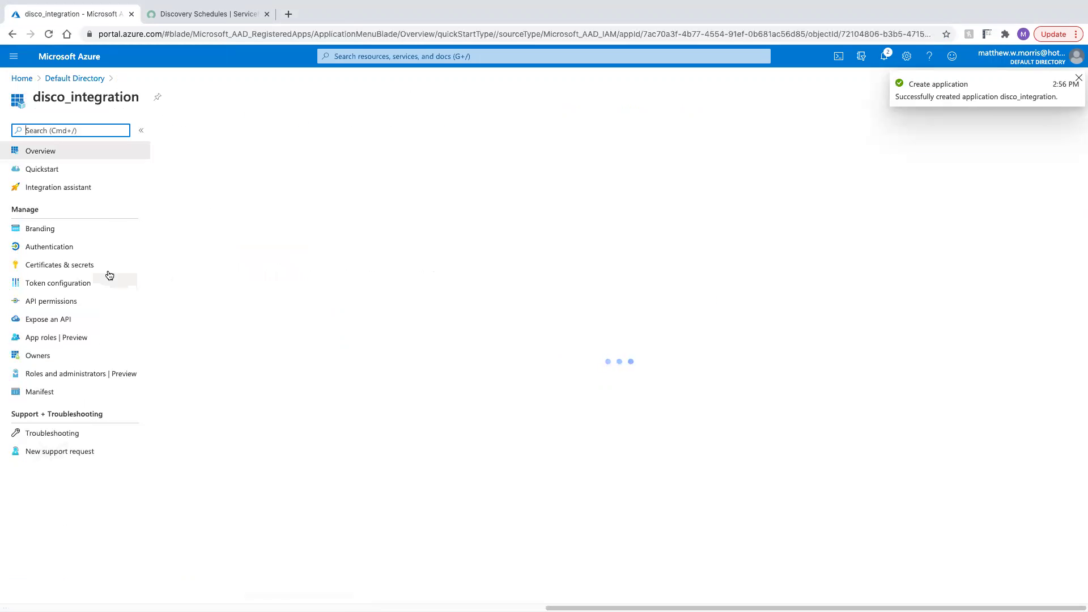
Step: Add client secret disco_secret expiring Never (12/31/2299) to disco_integration and copy its value
{"action": "left_click", "coordinate": [58, 265]}
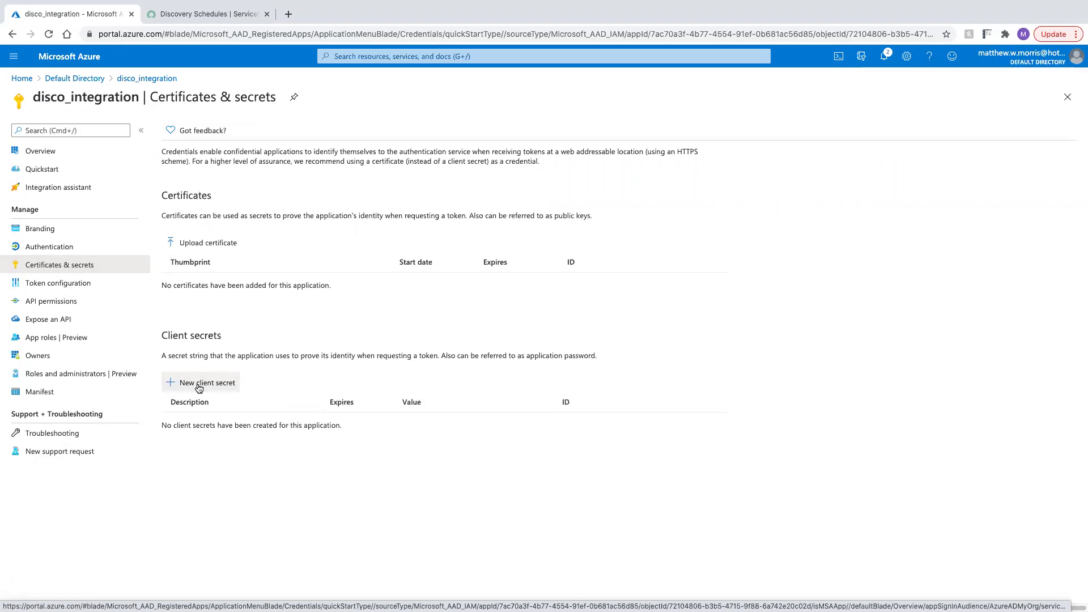
{"action": "left_click", "coordinate": [199, 387]}
{"action": "left_click", "coordinate": [164, 247]}
{"action": "left_click", "coordinate": [220, 186]}
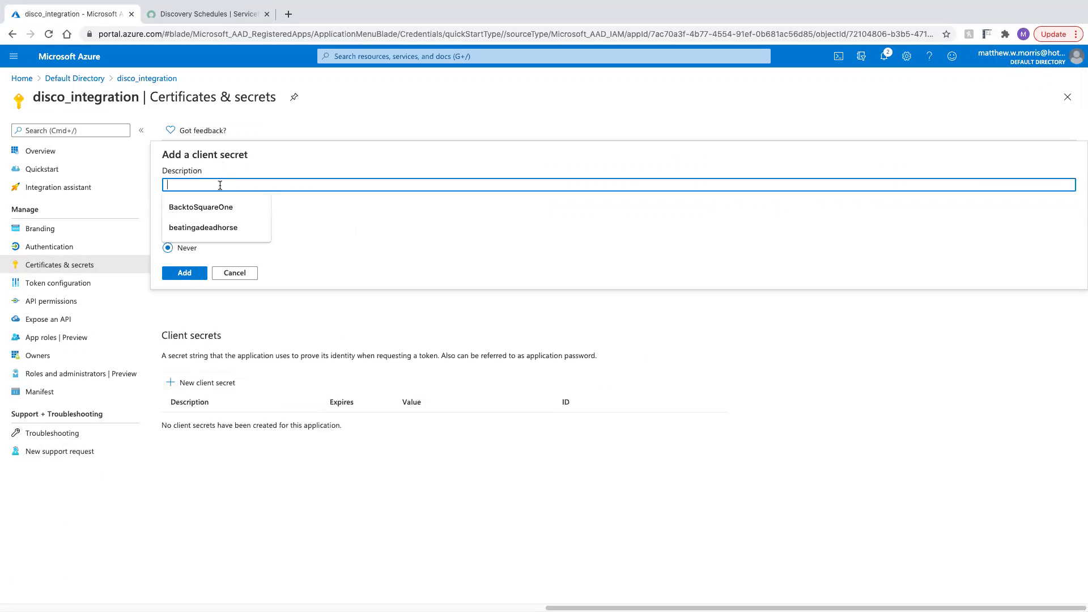
{"action": "type", "text": "isco_credential"}
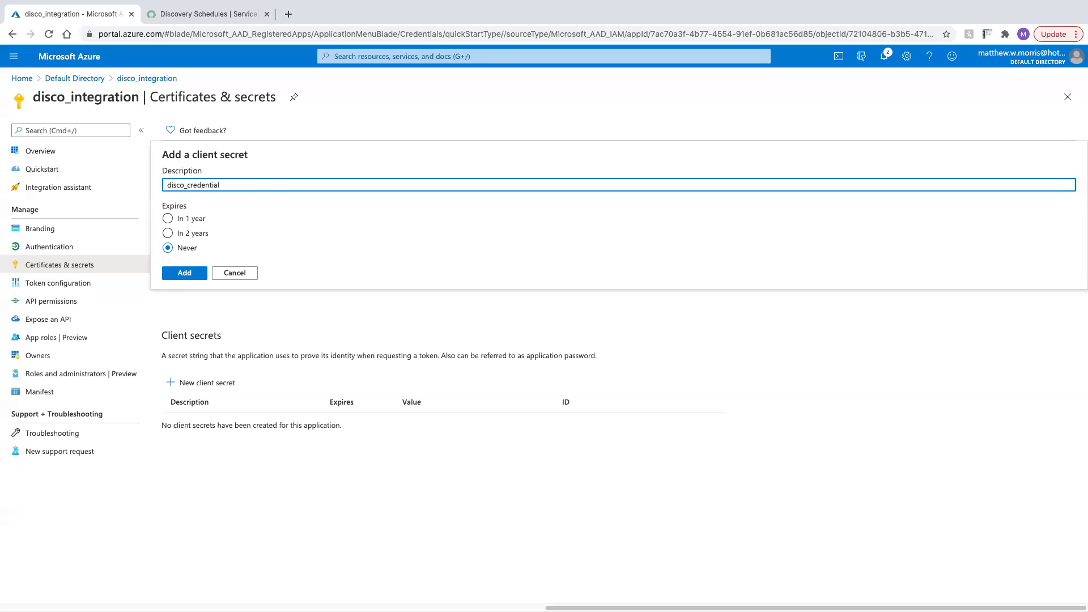
{"action": "left_click", "coordinate": [199, 185]}
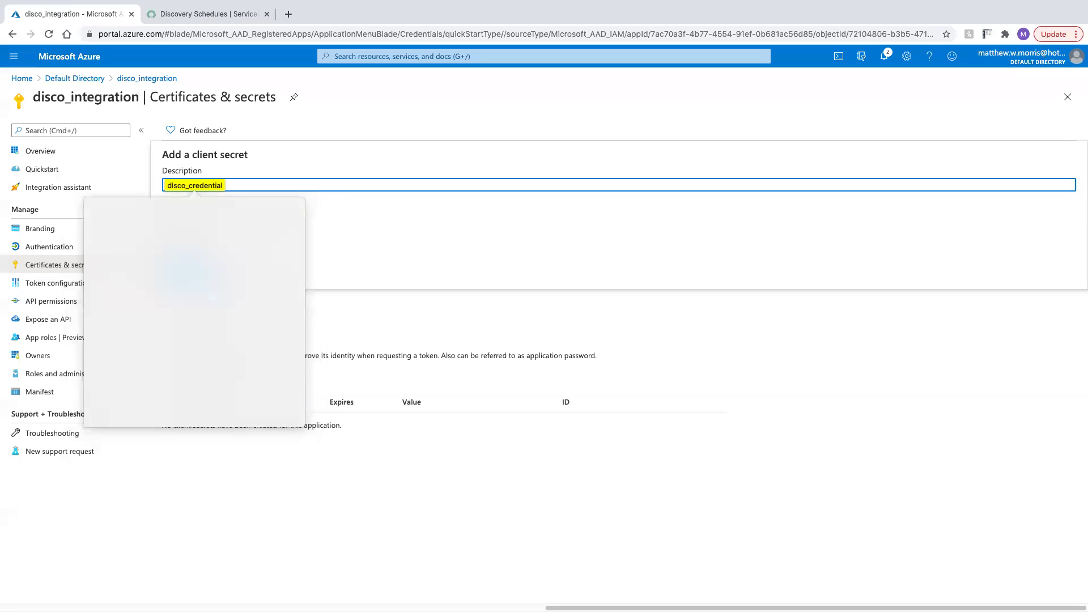
{"action": "type", "text": "se"}
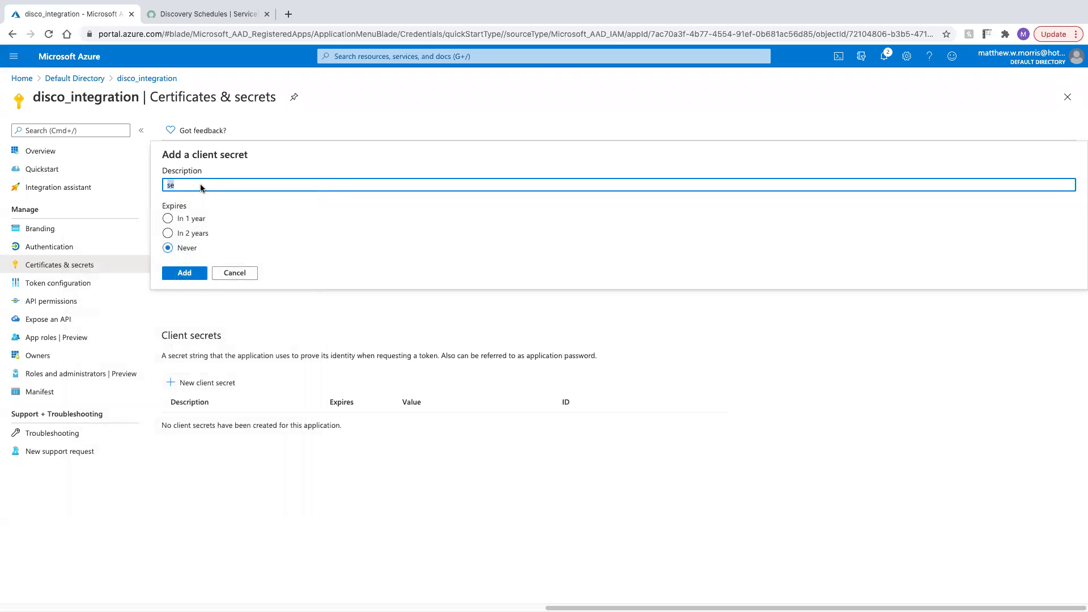
{"action": "key", "text": "BackSpace"}
{"action": "key", "text": "BackSpace"}
{"action": "type", "text": "disc_o"}
{"action": "left_click", "coordinate": [182, 272]}
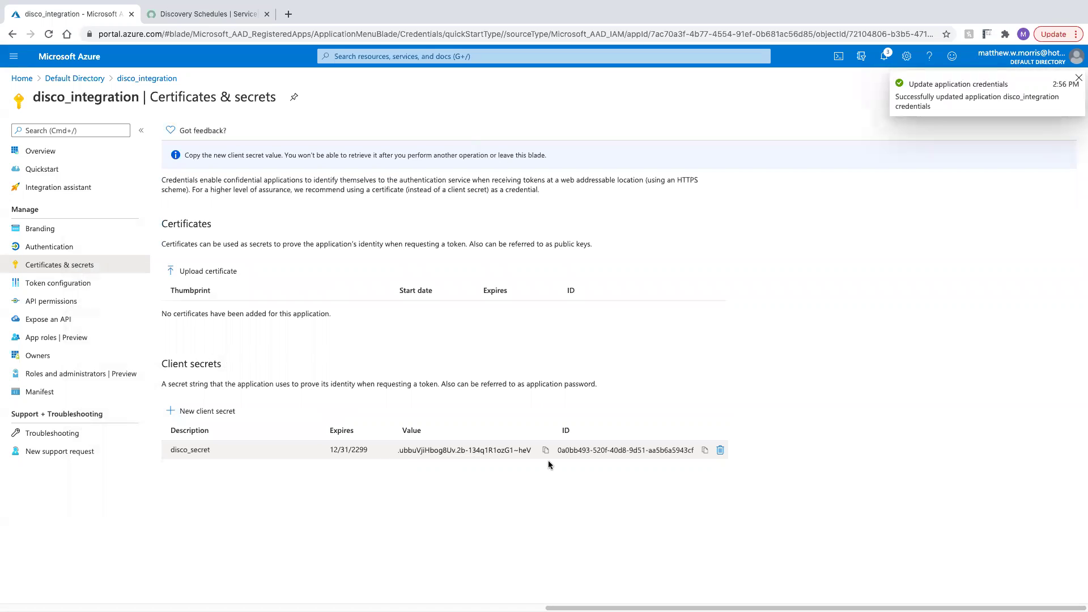
{"action": "left_click", "coordinate": [545, 449]}
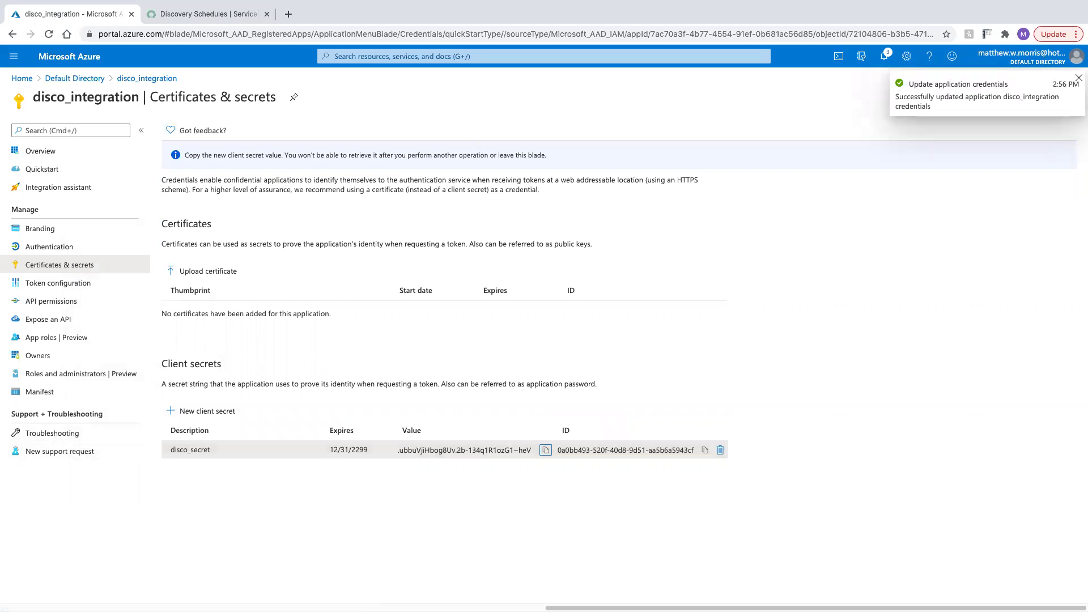
{"action": "key", "text": "super+Tab"}
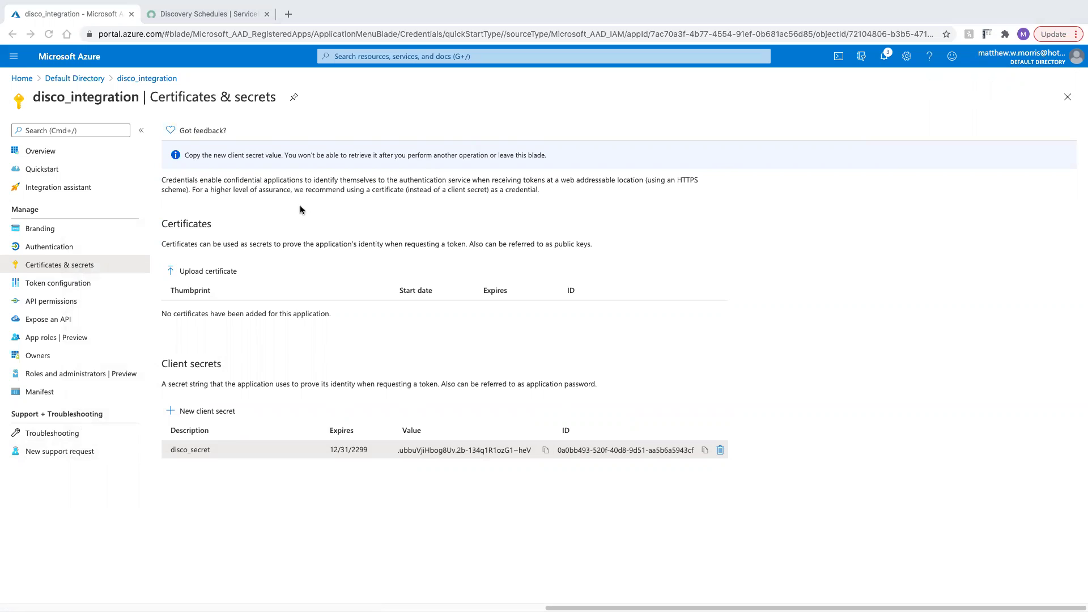
Step: Find the mmazureitomdemo subscription through Subscriptions and show its Access control (IAM) page
{"action": "key", "text": "super+Tab"}
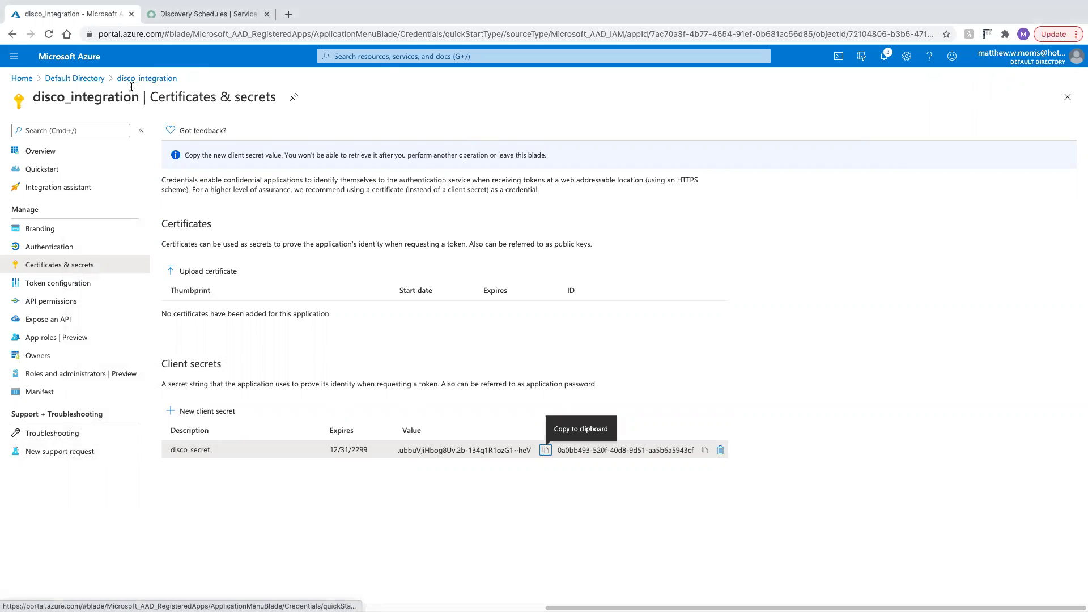
{"action": "left_click", "coordinate": [443, 59]}
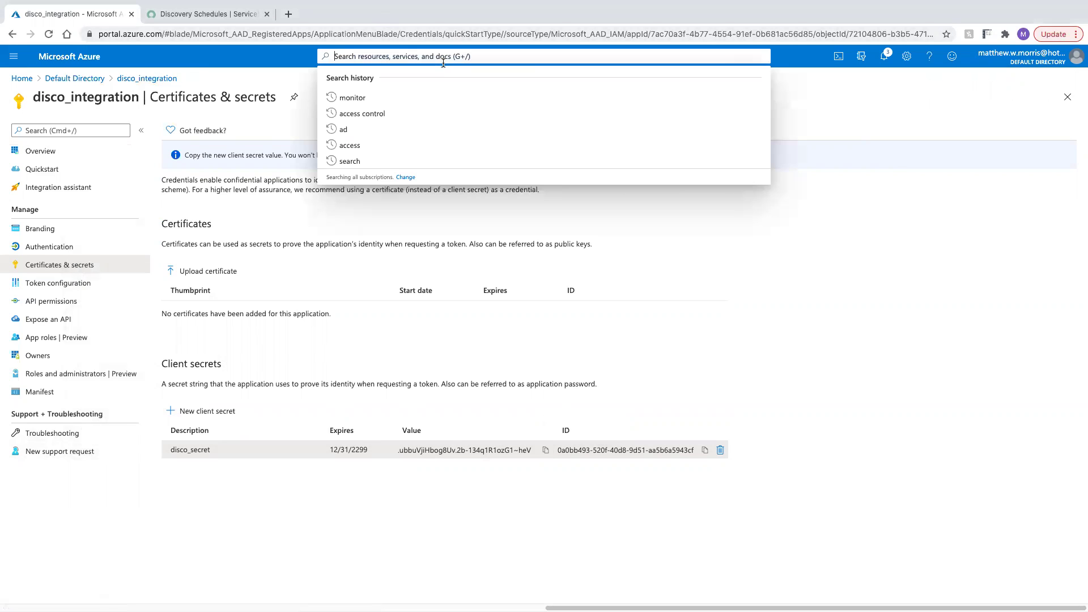
{"action": "left_click", "coordinate": [512, 210]}
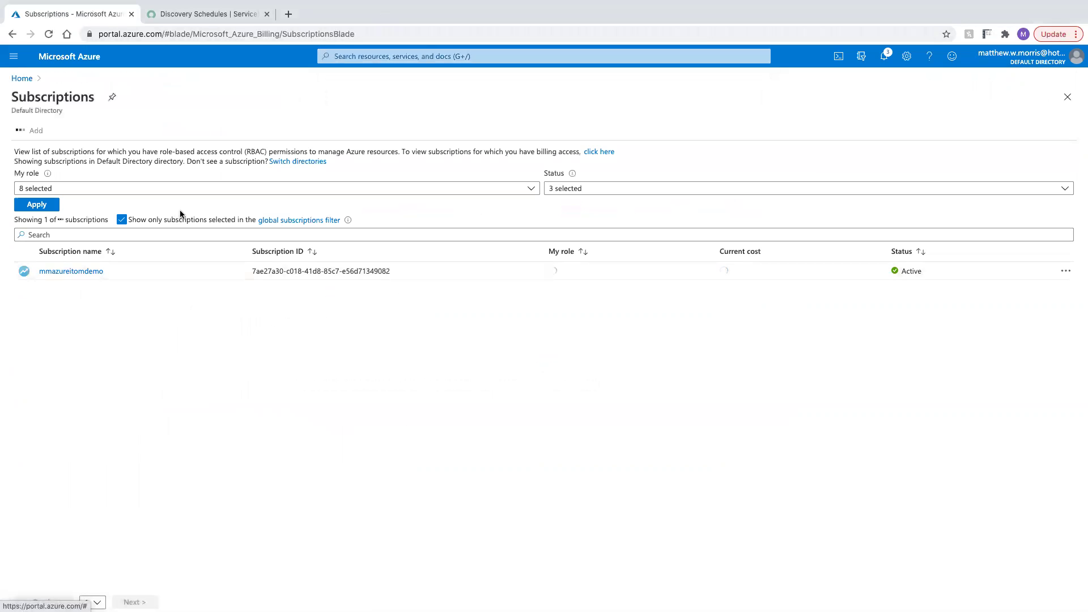
{"action": "left_click", "coordinate": [64, 271]}
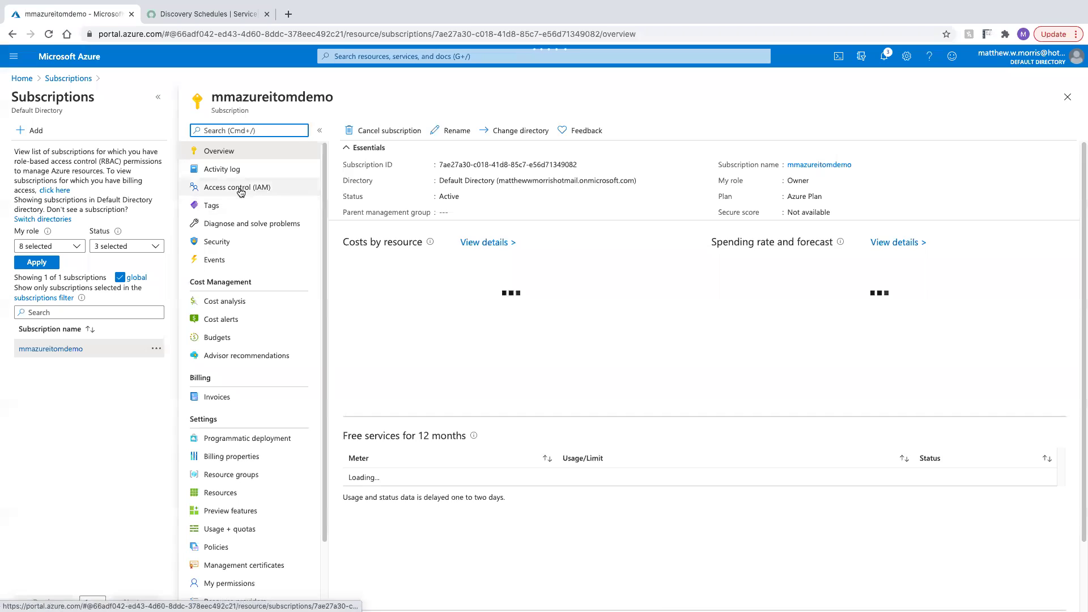
{"action": "left_click", "coordinate": [240, 192]}
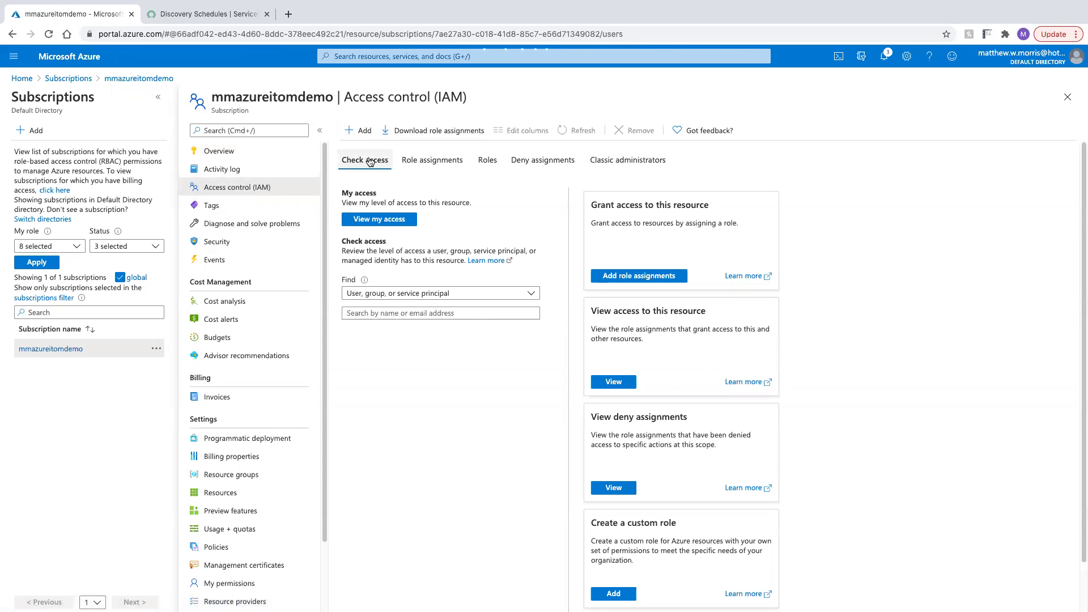
Step: Save a Reader role assignment for member disco_integration on mmazureitomdemo
{"action": "left_click", "coordinate": [411, 131]}
{"action": "left_click", "coordinate": [361, 130]}
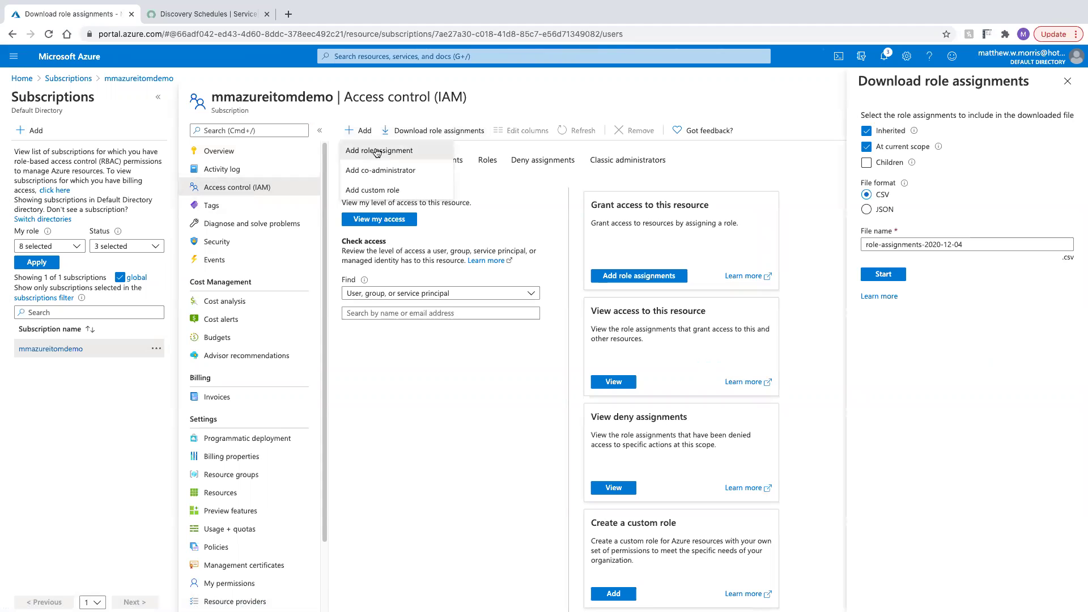
{"action": "left_click", "coordinate": [377, 151]}
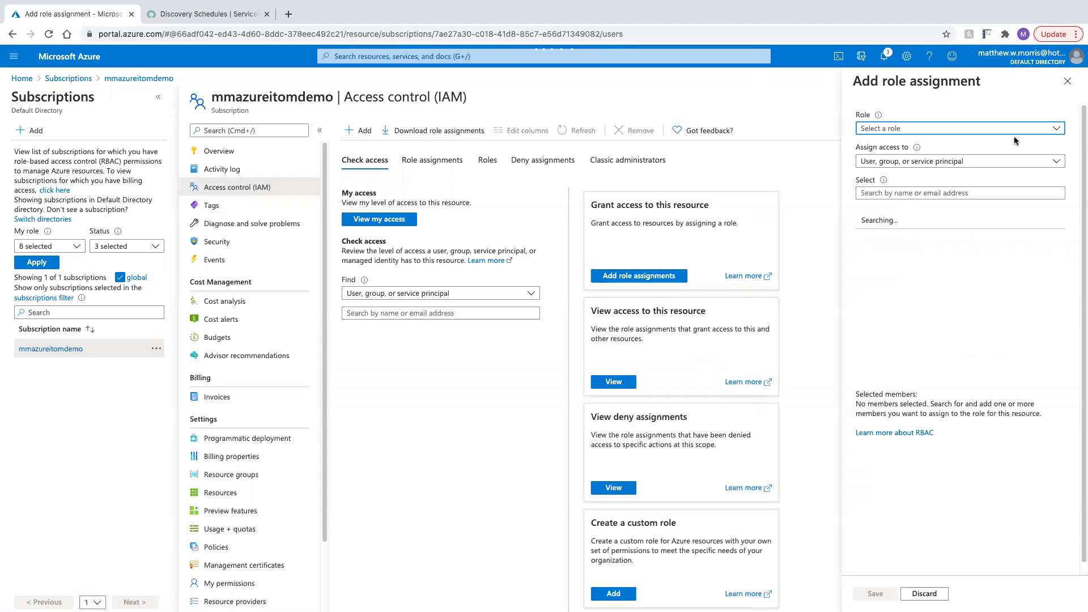
{"action": "left_click", "coordinate": [963, 129]}
{"action": "type", "text": "read"}
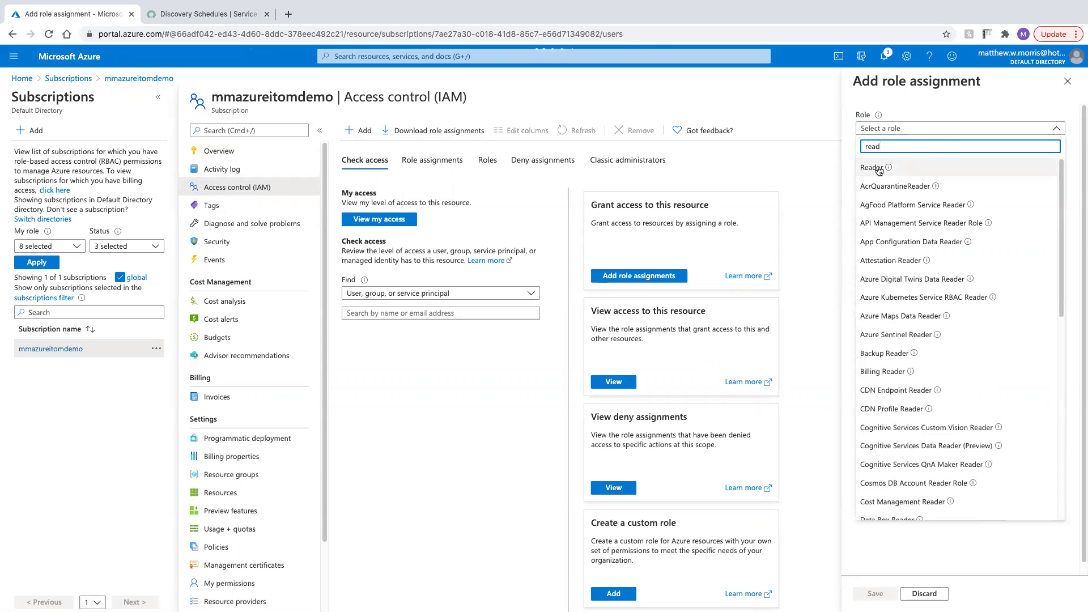
{"action": "left_click", "coordinate": [872, 168]}
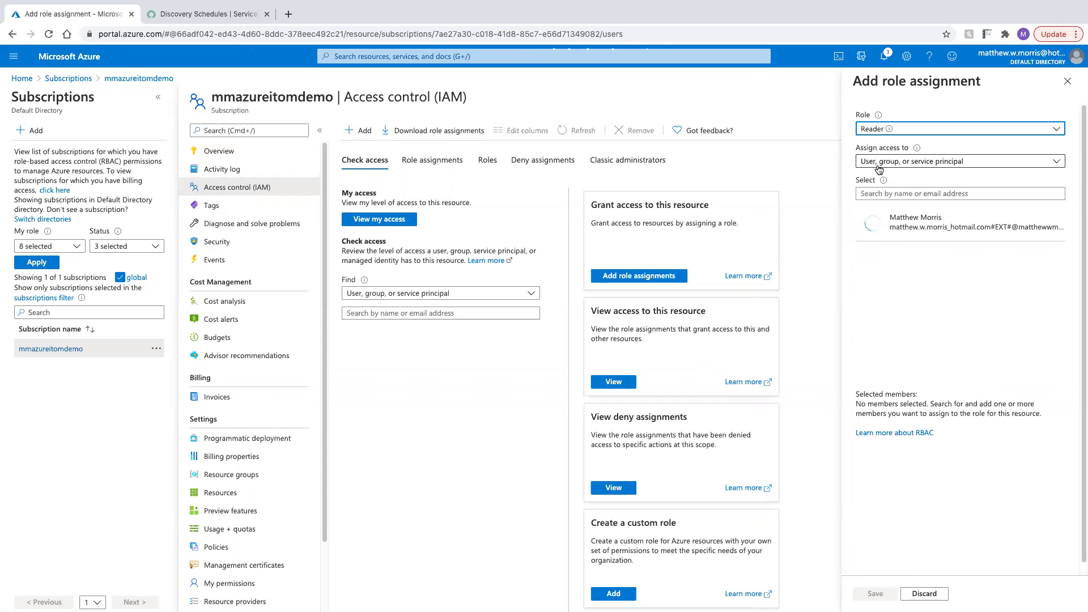
{"action": "left_click", "coordinate": [895, 193]}
{"action": "type", "text": "disco"}
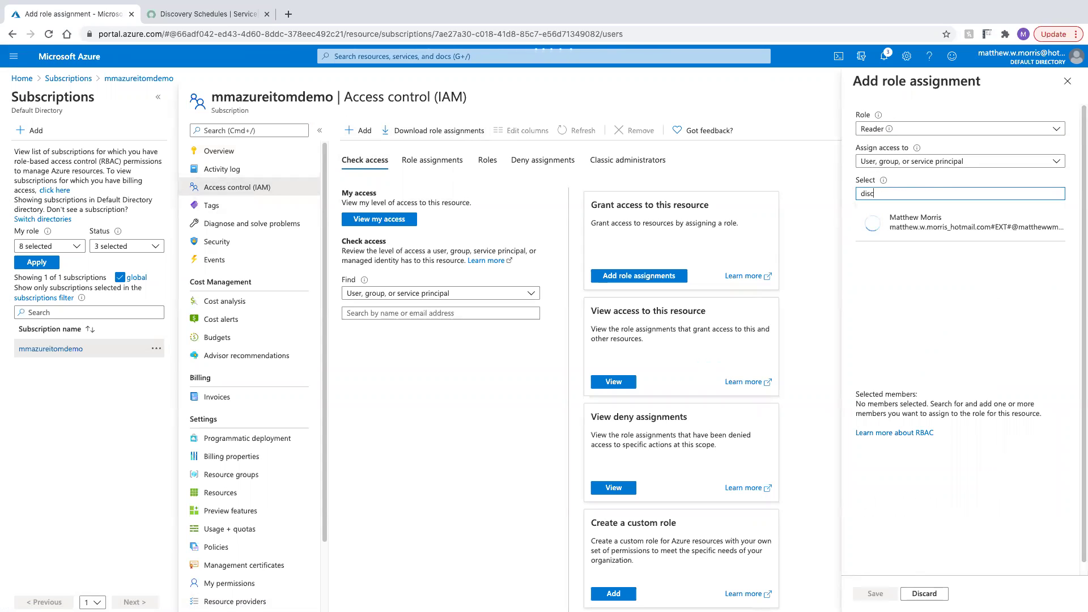
{"action": "left_click", "coordinate": [894, 226]}
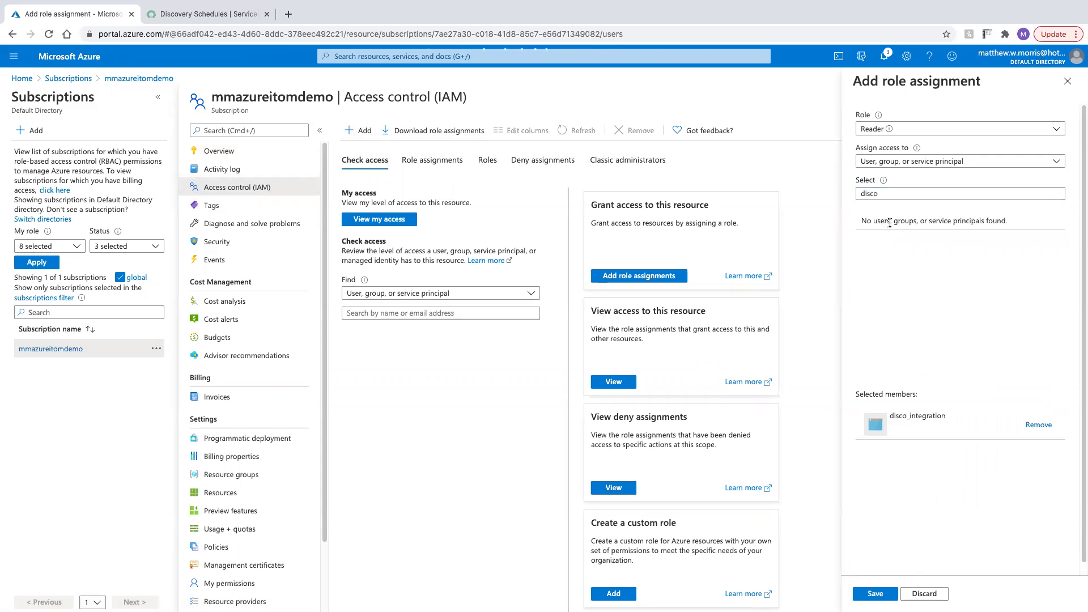
{"action": "left_click", "coordinate": [872, 593]}
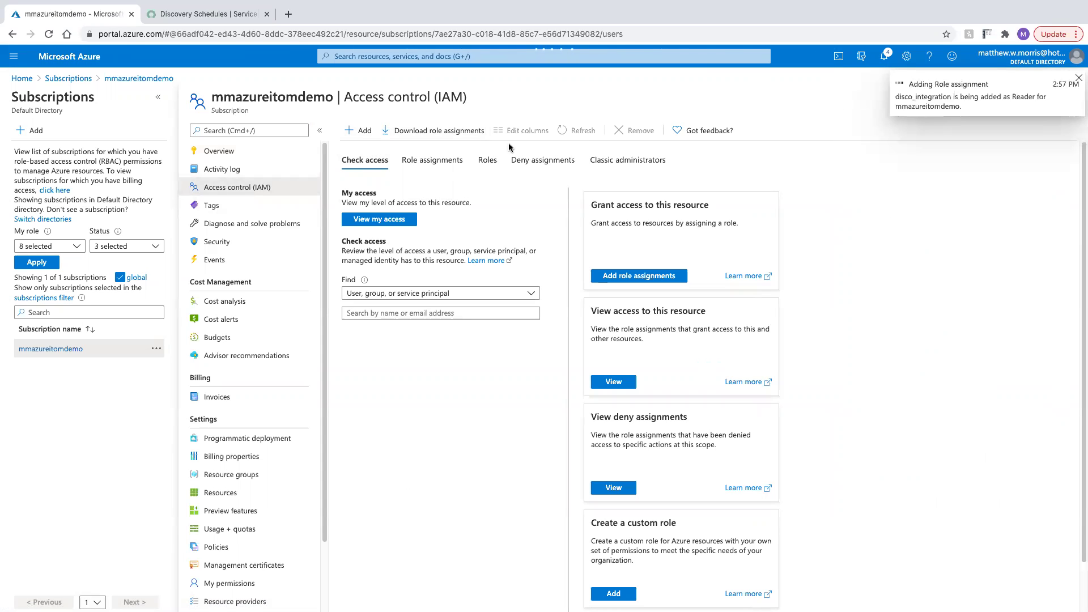
Step: Filter the ServiceNow navigator to Discovery > Credentials and start a new credential
{"action": "left_click", "coordinate": [214, 18]}
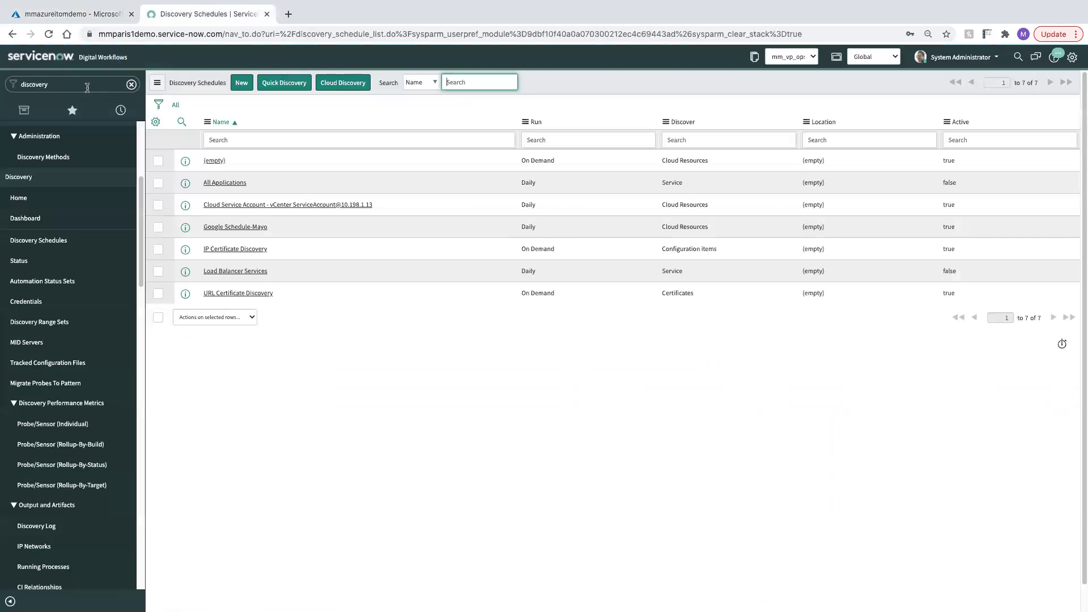
{"action": "double_click", "coordinate": [87, 87]}
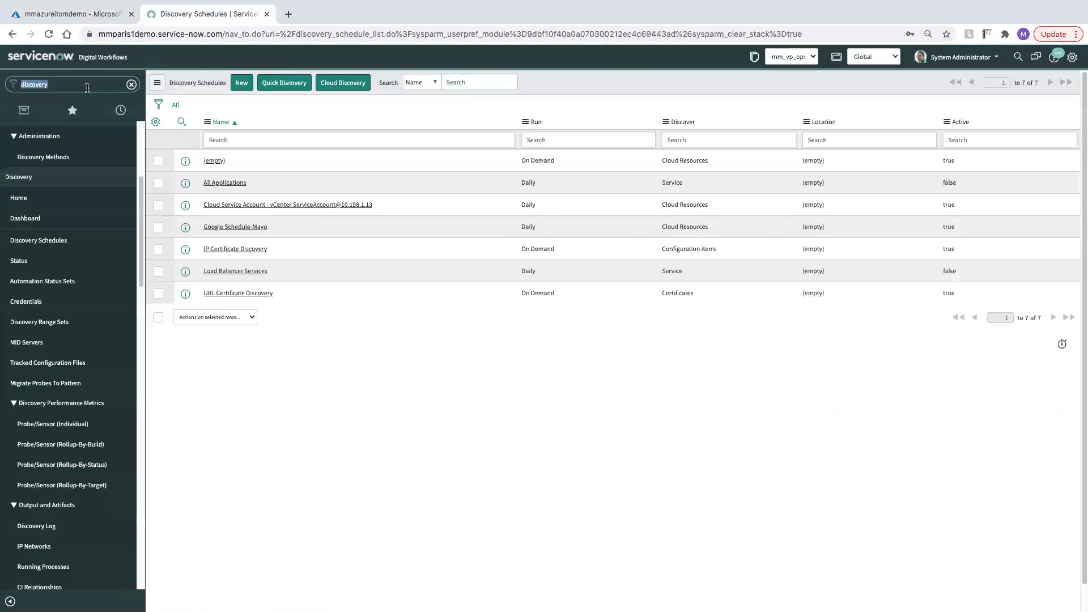
{"action": "type", "text": "credential"}
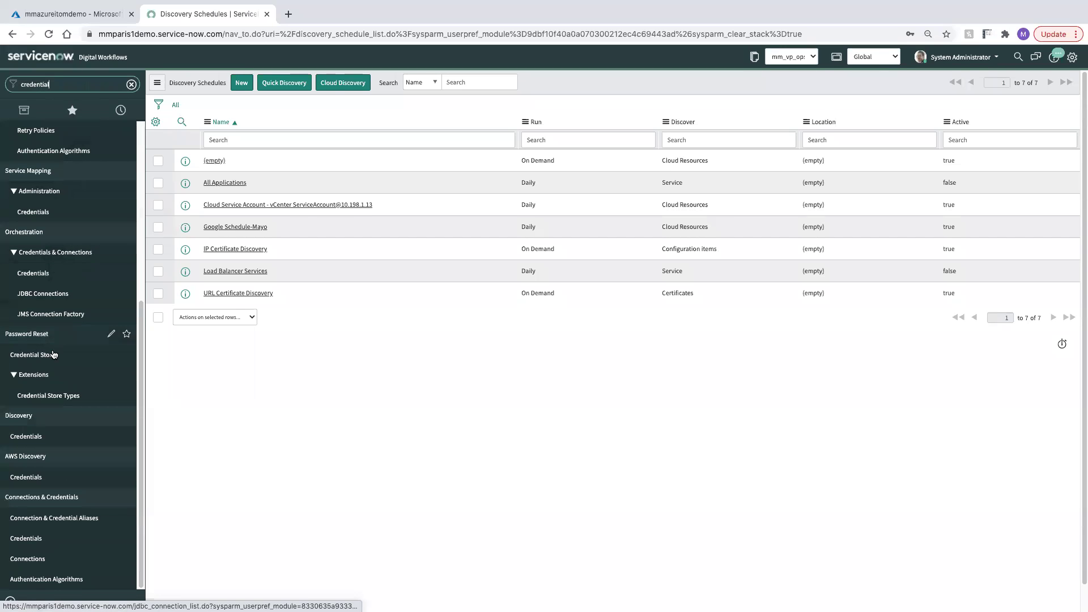
{"action": "left_click", "coordinate": [41, 434]}
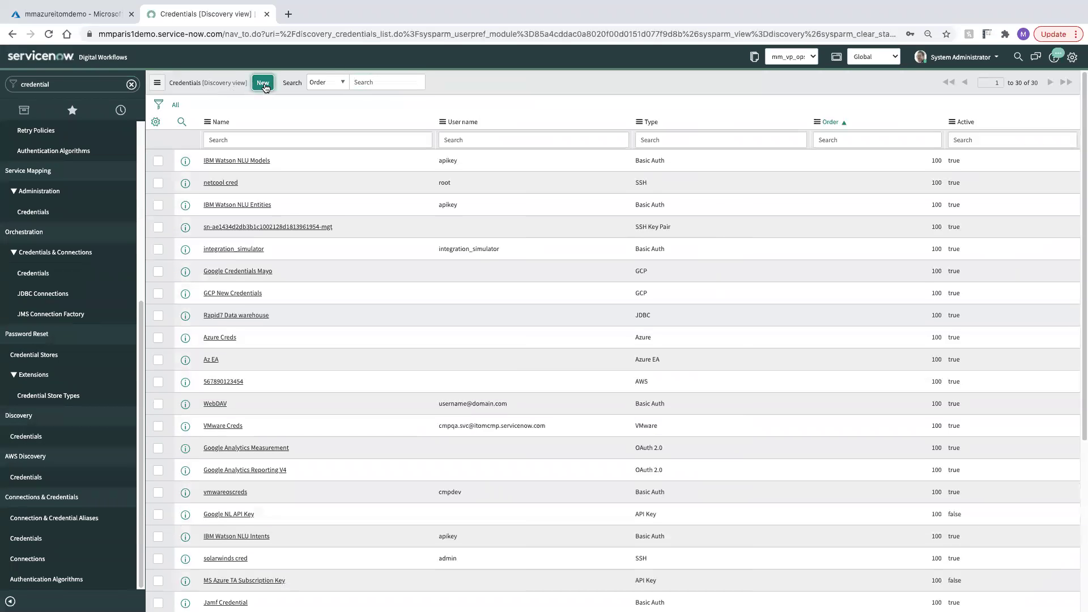
{"action": "left_click", "coordinate": [263, 84]}
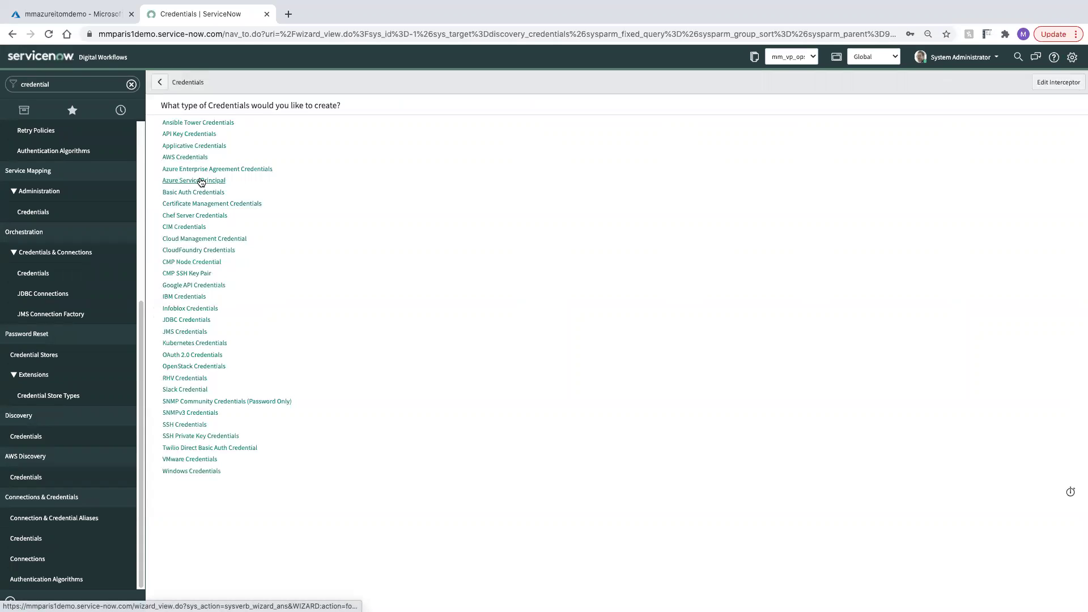
Step: Choose Azure Service Principal, name it mmazureitomdemo, and paste the saved secret key
{"action": "left_click", "coordinate": [201, 182]}
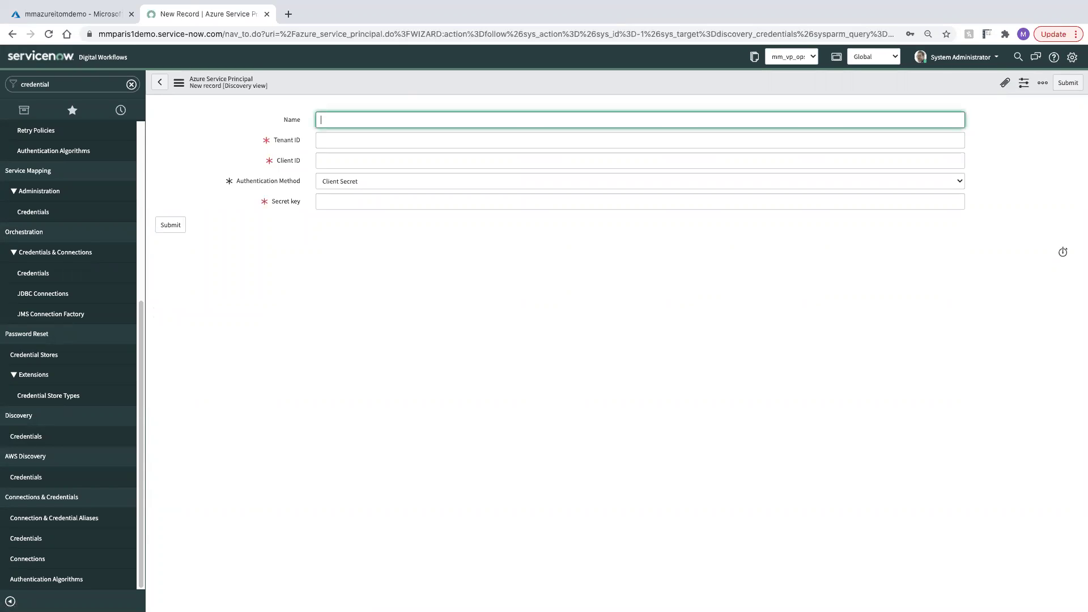
{"action": "left_click", "coordinate": [348, 203]}
{"action": "key", "text": "ctrl+v"}
{"action": "left_click", "coordinate": [194, 141]}
{"action": "left_click", "coordinate": [328, 123]}
{"action": "left_click", "coordinate": [328, 139]}
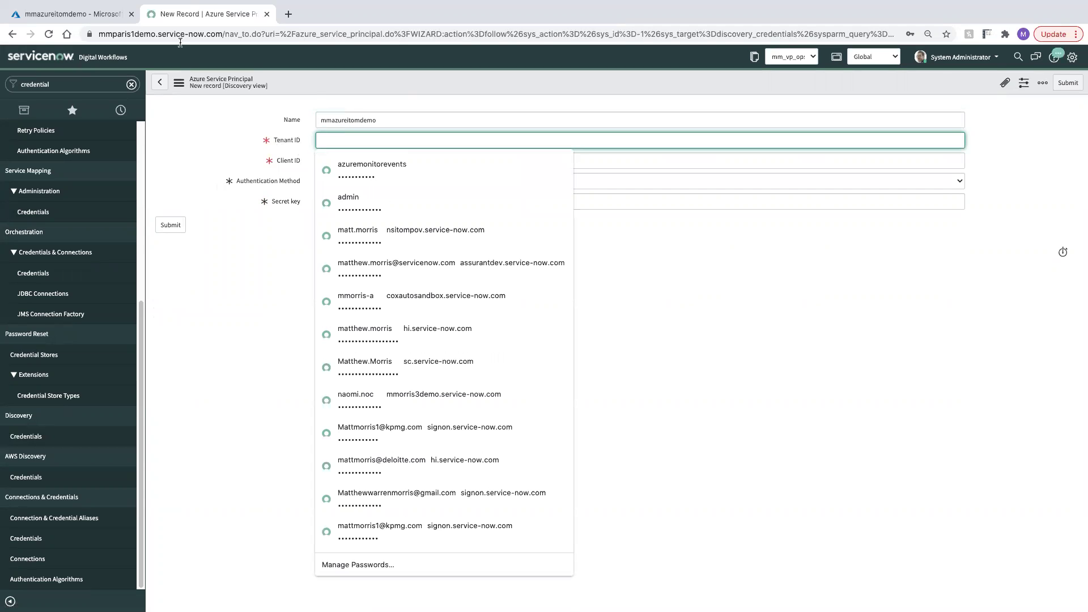
{"action": "left_click", "coordinate": [74, 13]}
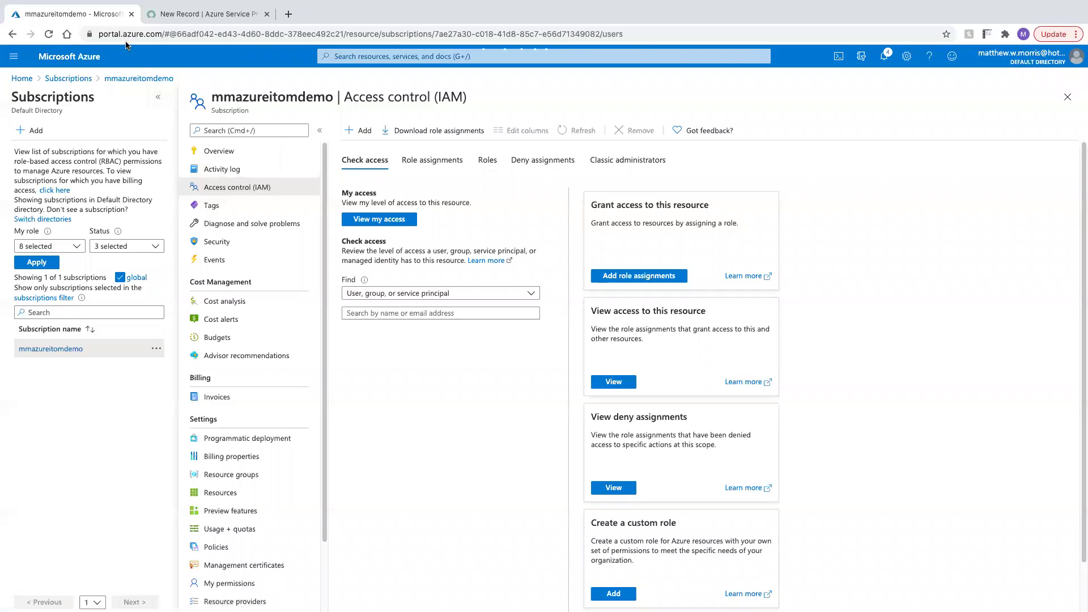
Step: Copy disco_integration's directory (tenant) ID and paste it into the credential's Tenant ID
{"action": "left_click", "coordinate": [79, 59]}
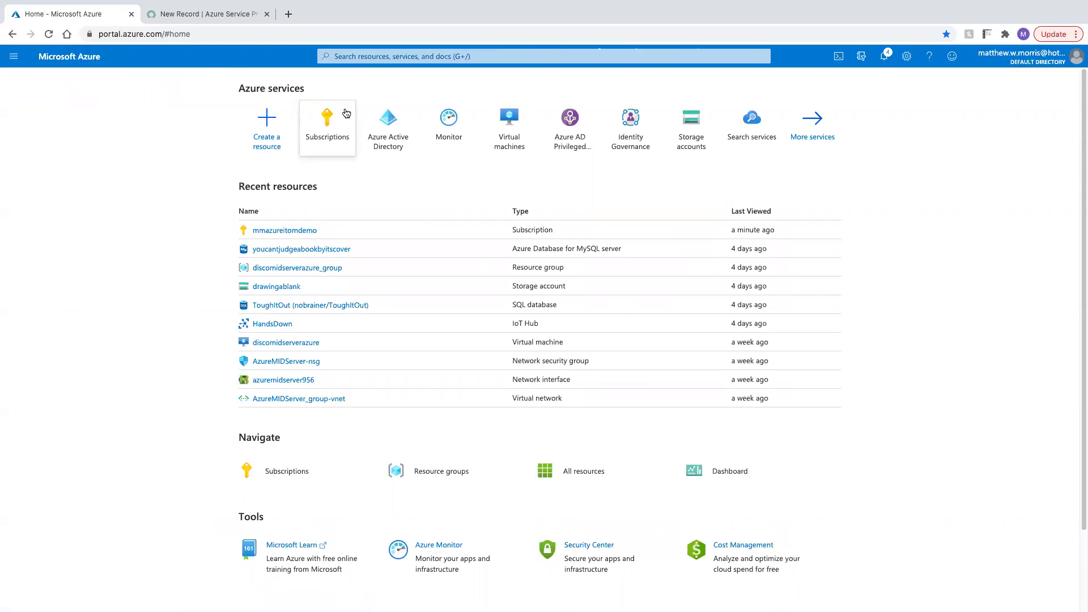
{"action": "left_click", "coordinate": [376, 121]}
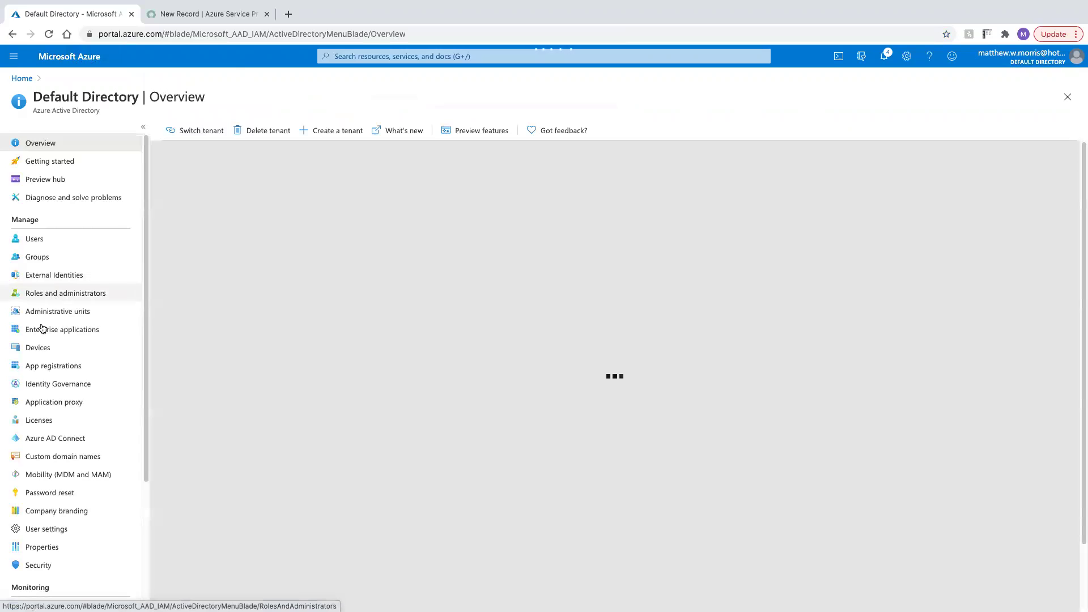
{"action": "left_click", "coordinate": [42, 366]}
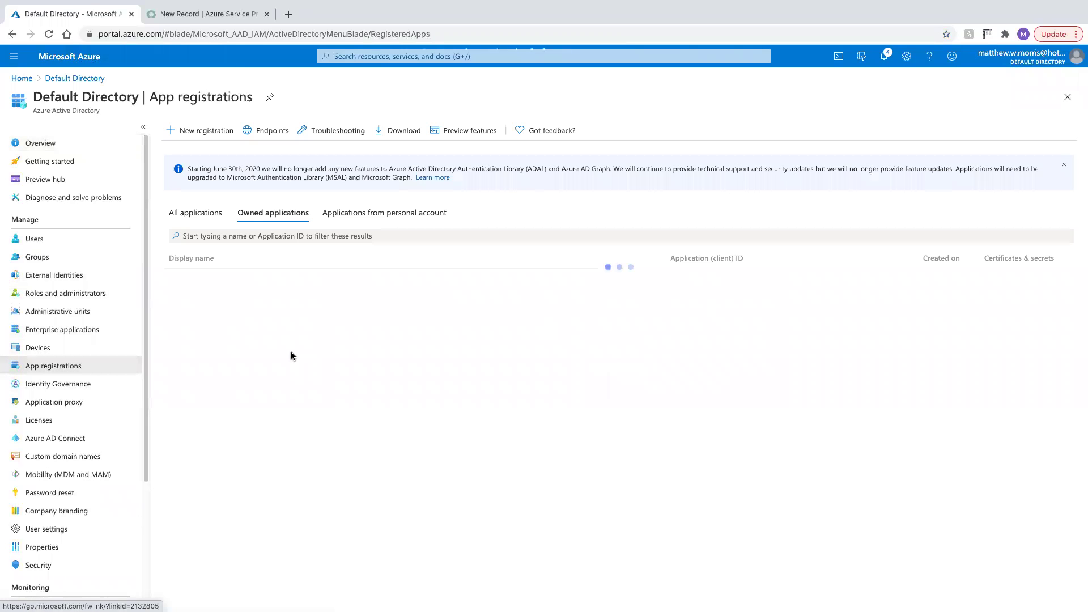
{"action": "left_click", "coordinate": [218, 276]}
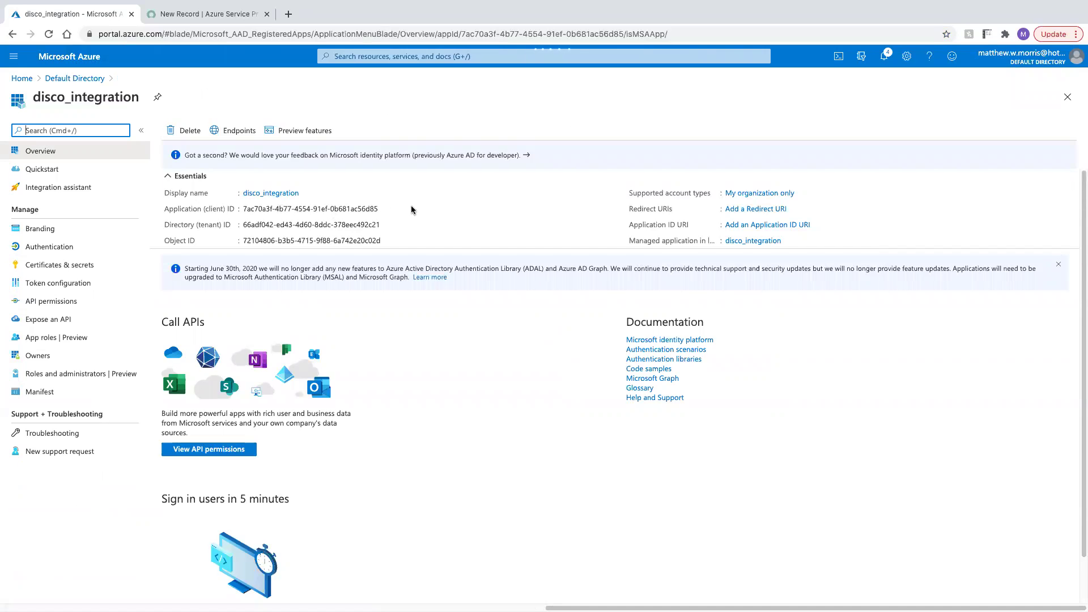
{"action": "left_click", "coordinate": [387, 225]}
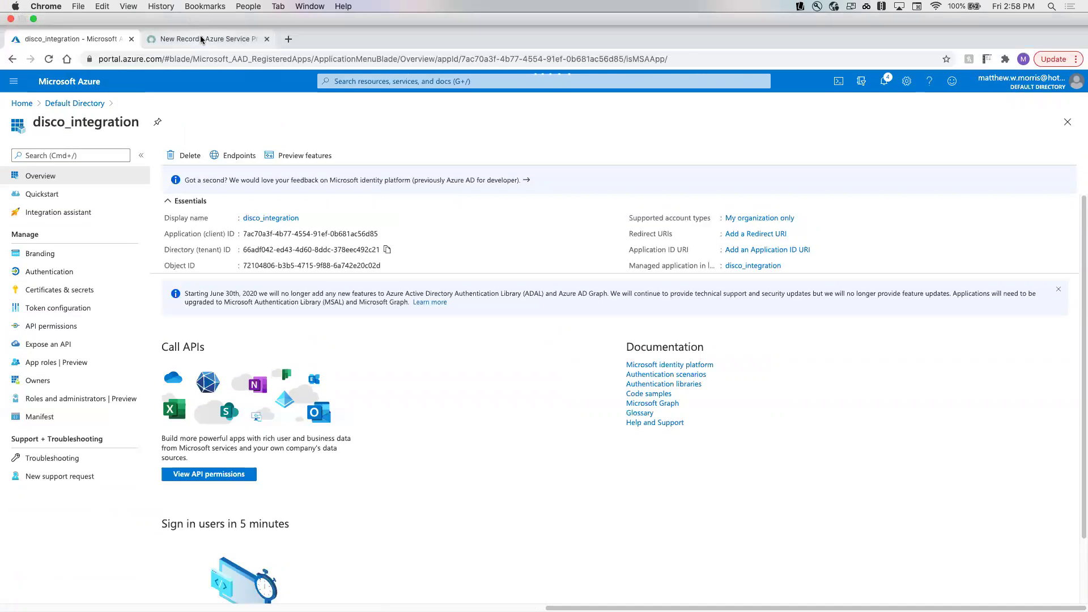
{"action": "left_click", "coordinate": [204, 39]}
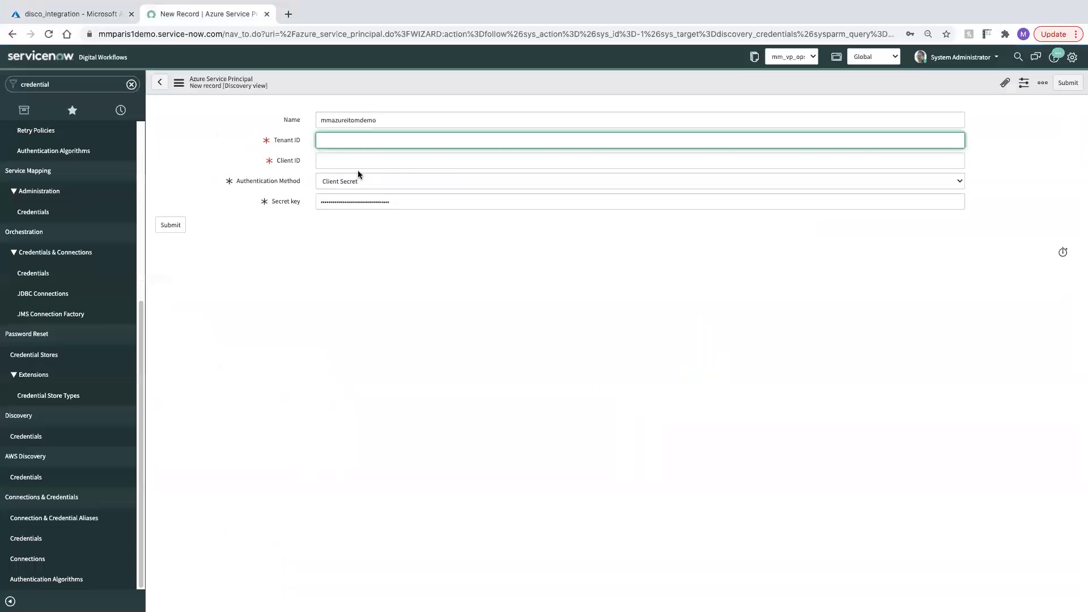
{"action": "left_click", "coordinate": [347, 144]}
{"action": "key", "text": "super+v"}
{"action": "key", "text": "Tab"}
Step: Copy disco_integration's application (client) ID into the credential's Client ID
{"action": "key", "text": "ctrl+shift+Tab"}
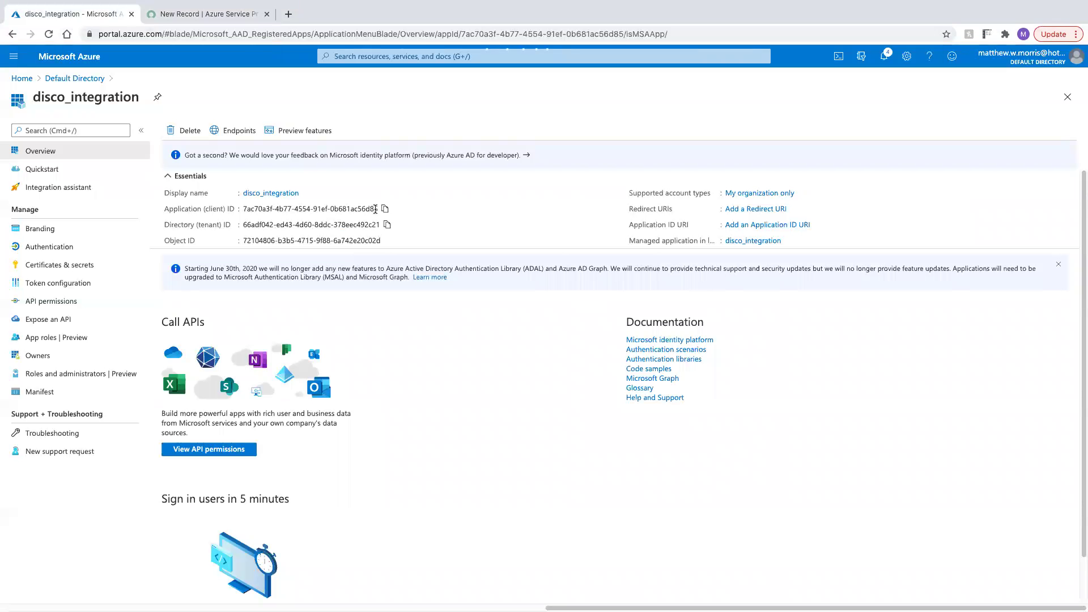
{"action": "left_click", "coordinate": [383, 210]}
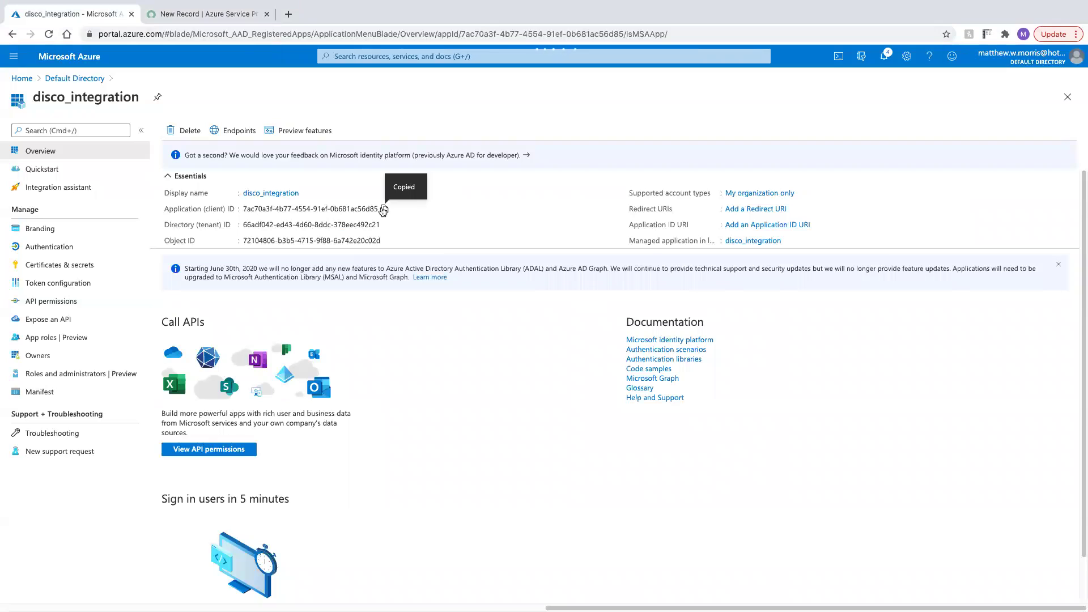
{"action": "left_click", "coordinate": [206, 17]}
{"action": "key", "text": "super+v"}
{"action": "left_click", "coordinate": [618, 84]}
Step: Save the mmazureitomdemo credential from the header menu, then filter the navigator for 'service accoun'
{"action": "right_click", "coordinate": [618, 84]}
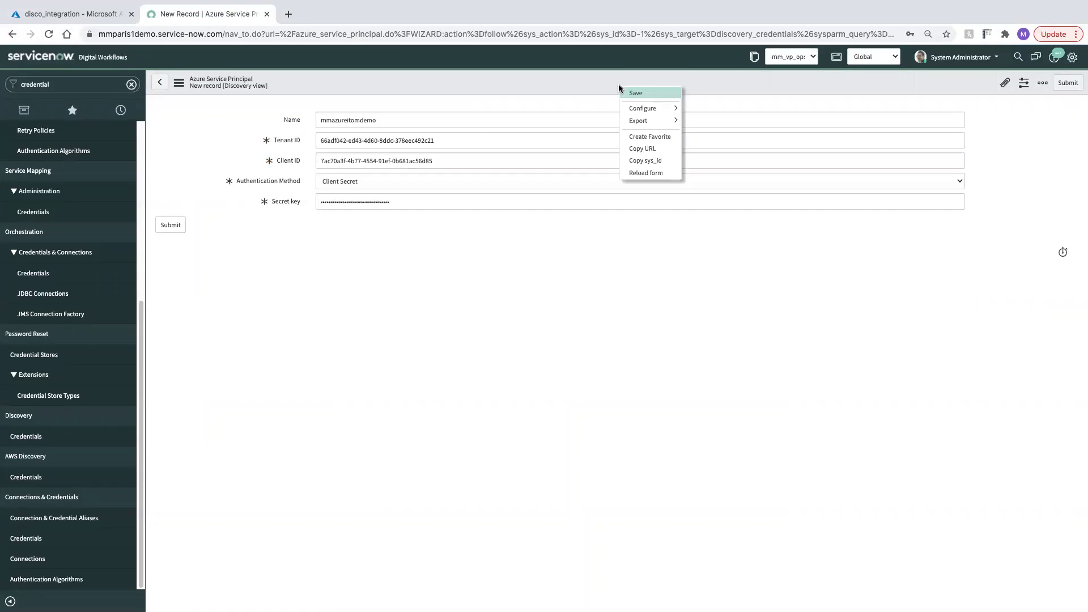
{"action": "left_click", "coordinate": [637, 92]}
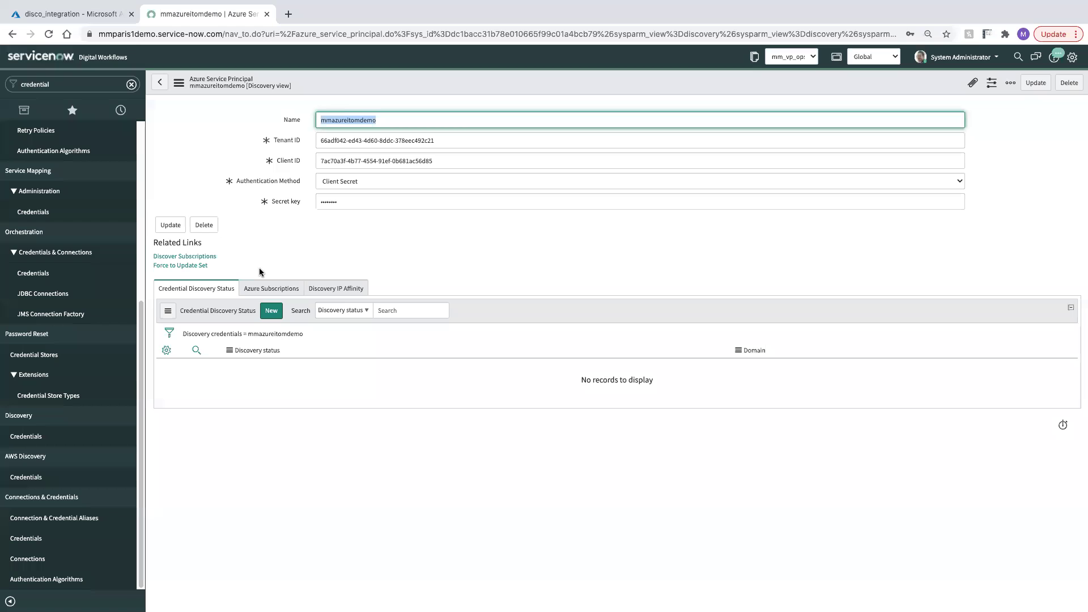
{"action": "left_click", "coordinate": [75, 83]}
{"action": "type", "text": "s"}
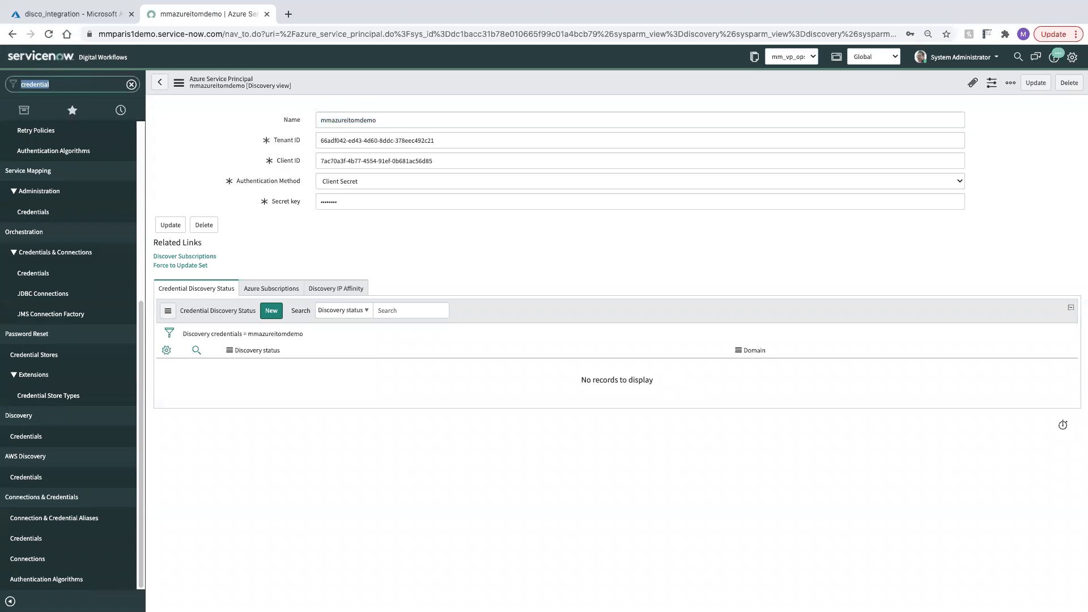
{"action": "type", "text": "ervice account"}
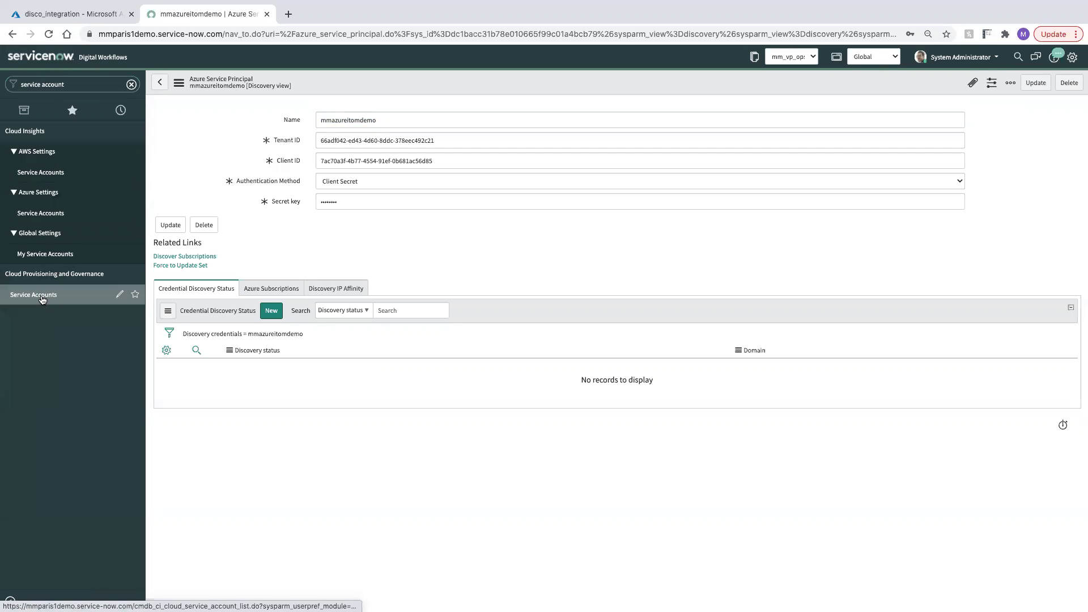
Step: Create a new Cloud Service Account named Azure SA from the Service Accounts list
{"action": "left_click", "coordinate": [42, 294]}
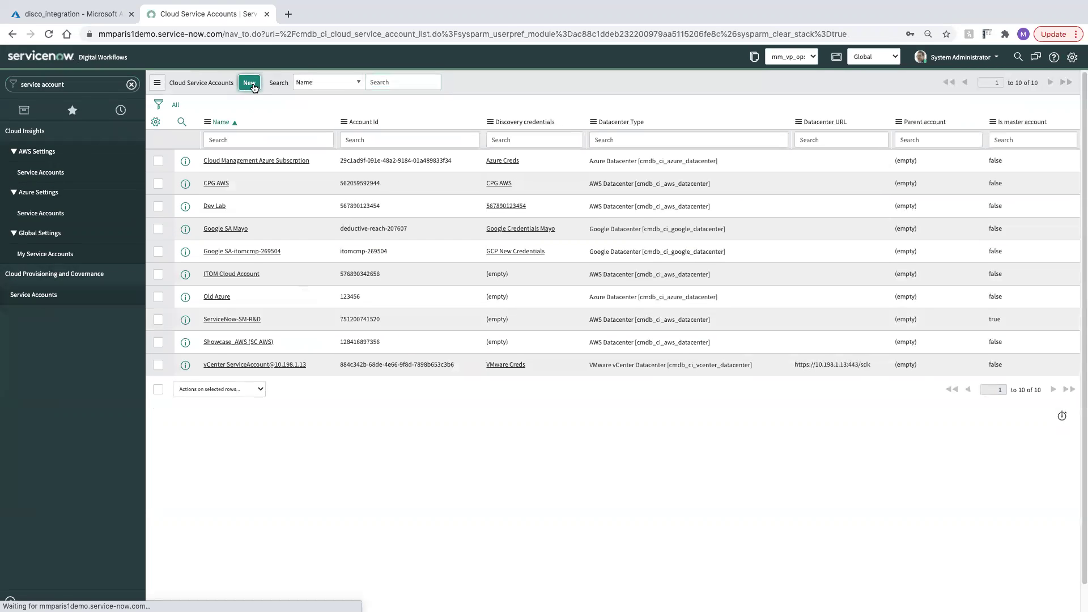
{"action": "left_click", "coordinate": [250, 83]}
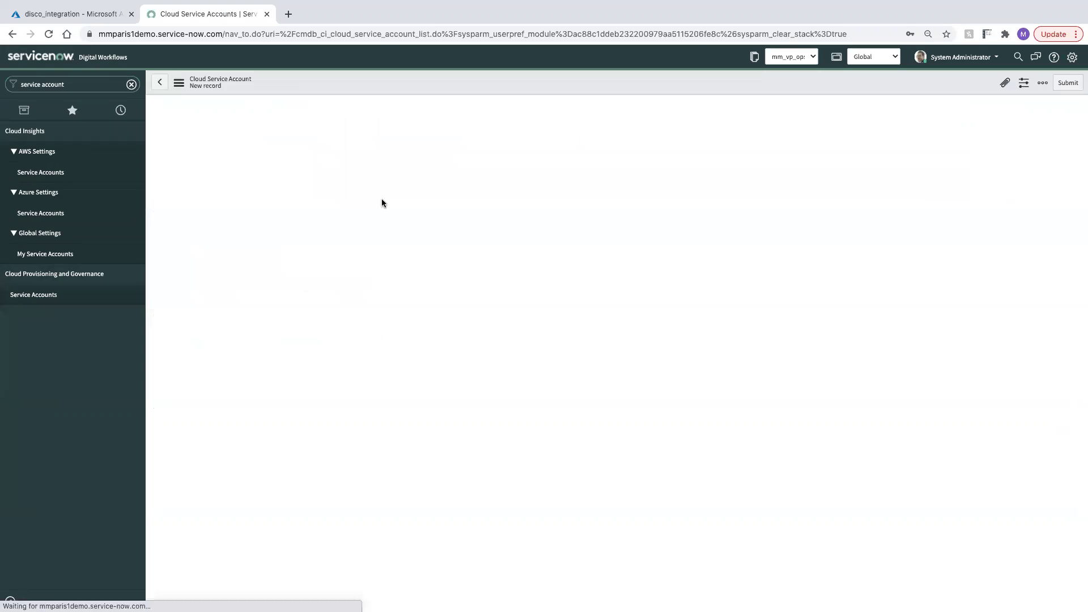
{"action": "type", "text": "Azure SA"}
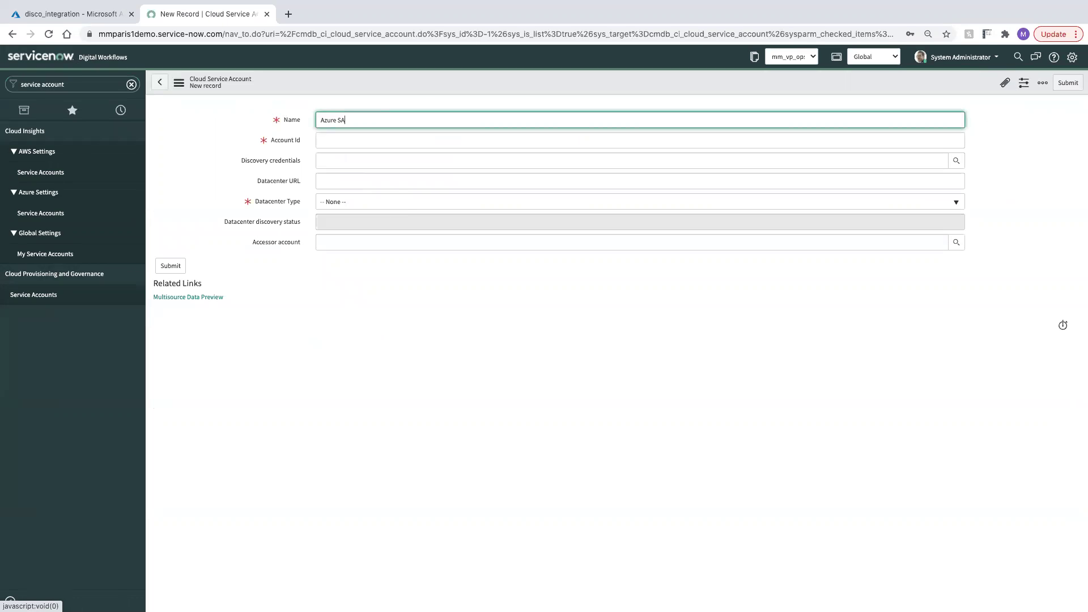
{"action": "left_click", "coordinate": [338, 140]}
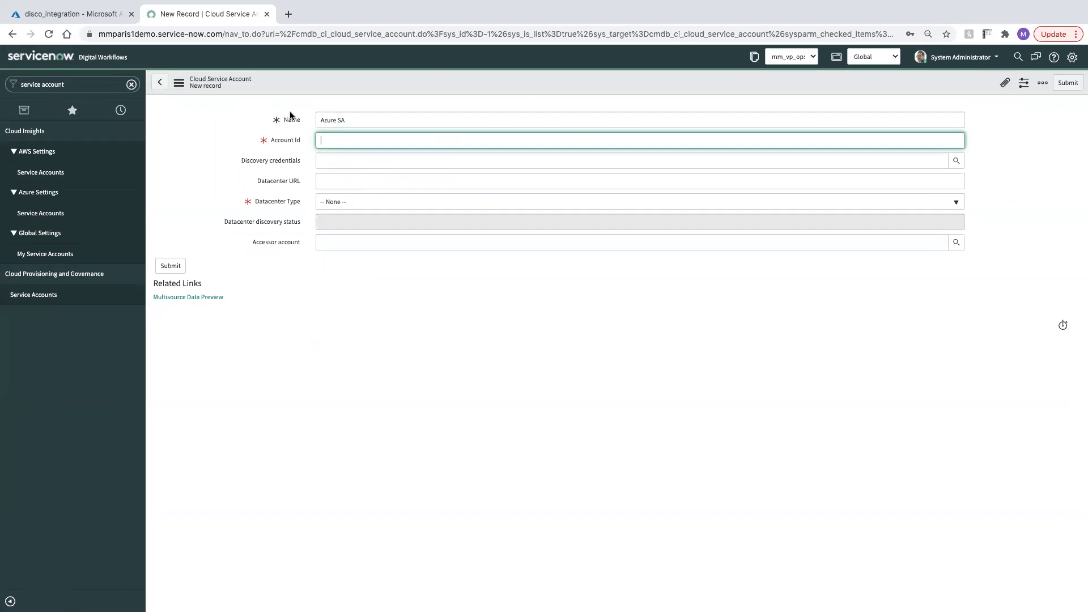
Step: Paste the mmazureitomdemo subscription ID from Azure into Azure SA's Account Id field
{"action": "left_click", "coordinate": [111, 17]}
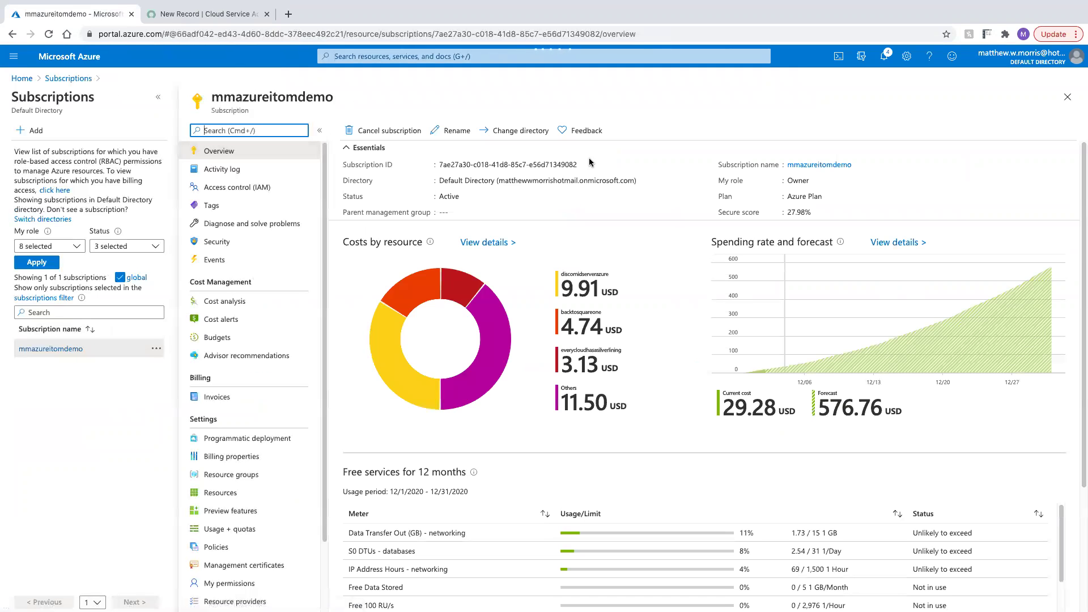
{"action": "left_click", "coordinate": [583, 164]}
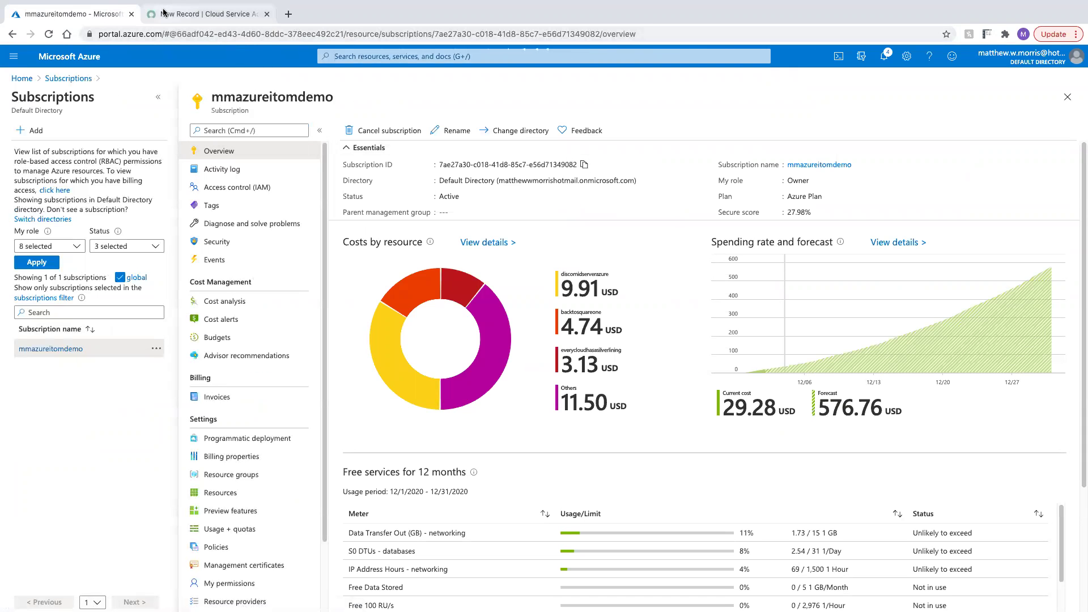
{"action": "left_click", "coordinate": [207, 14]}
{"action": "key", "text": "ctrl+v"}
{"action": "key", "text": "Tab"}
Step: Choose Azure Datacenter as the Datacenter Type and save the Azure SA service account
{"action": "left_click", "coordinate": [341, 202]}
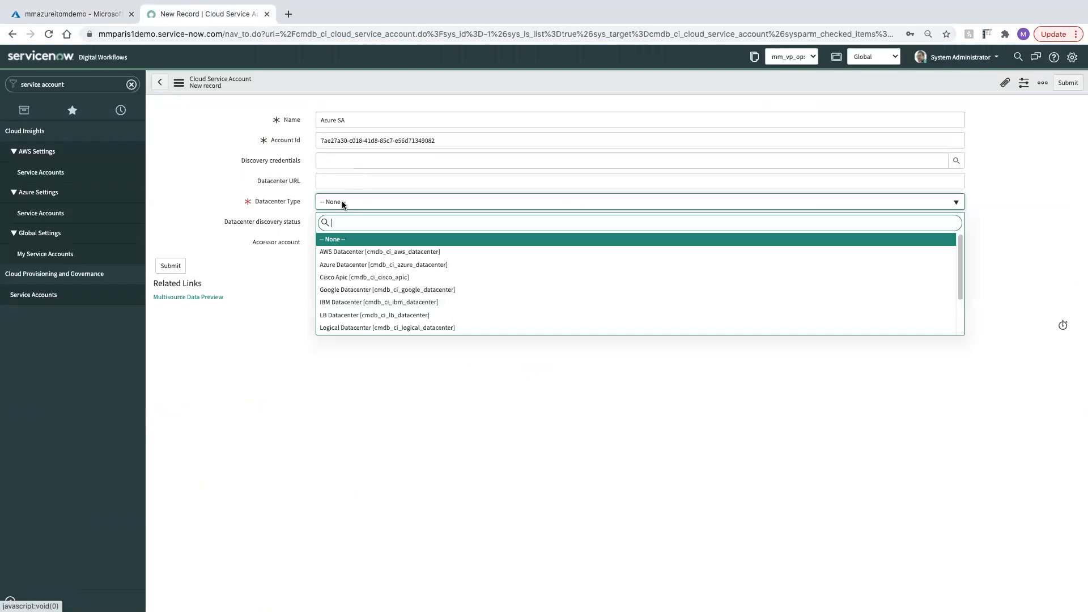
{"action": "type", "text": "azure"}
{"action": "key", "text": "Return"}
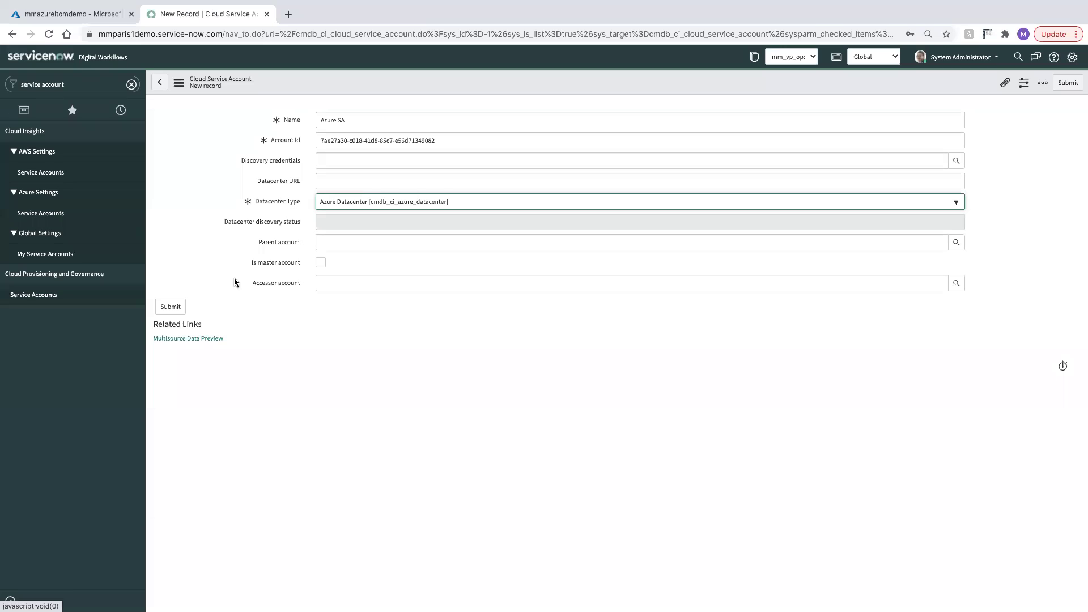
{"action": "right_click", "coordinate": [436, 82]}
{"action": "left_click", "coordinate": [460, 89]}
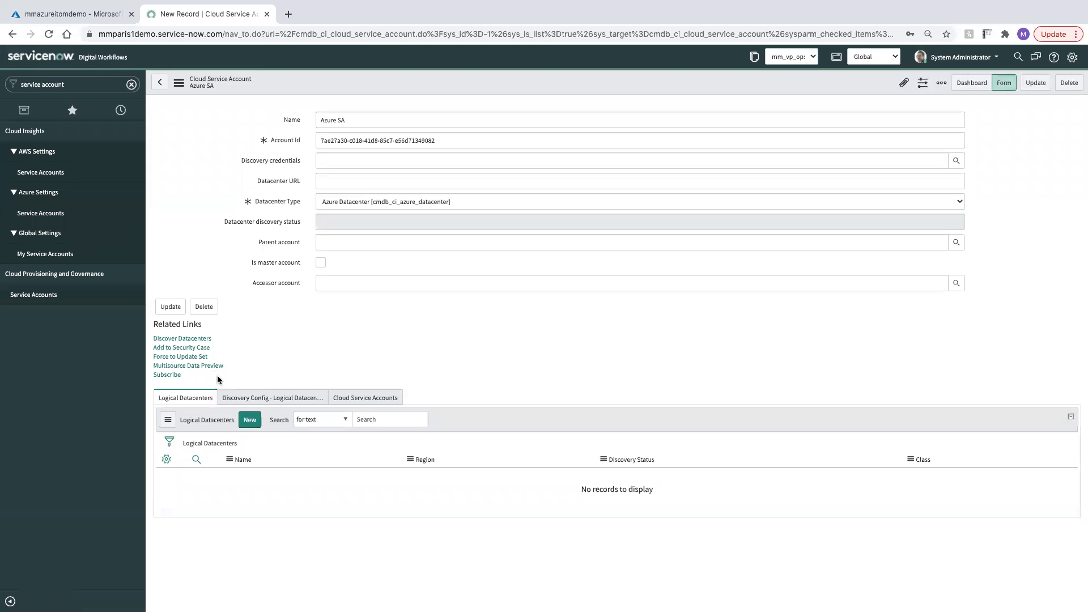
Step: Try Discover Datacenters, then pick mmazureitomdemo as the account's Discovery credentials
{"action": "left_click", "coordinate": [192, 338]}
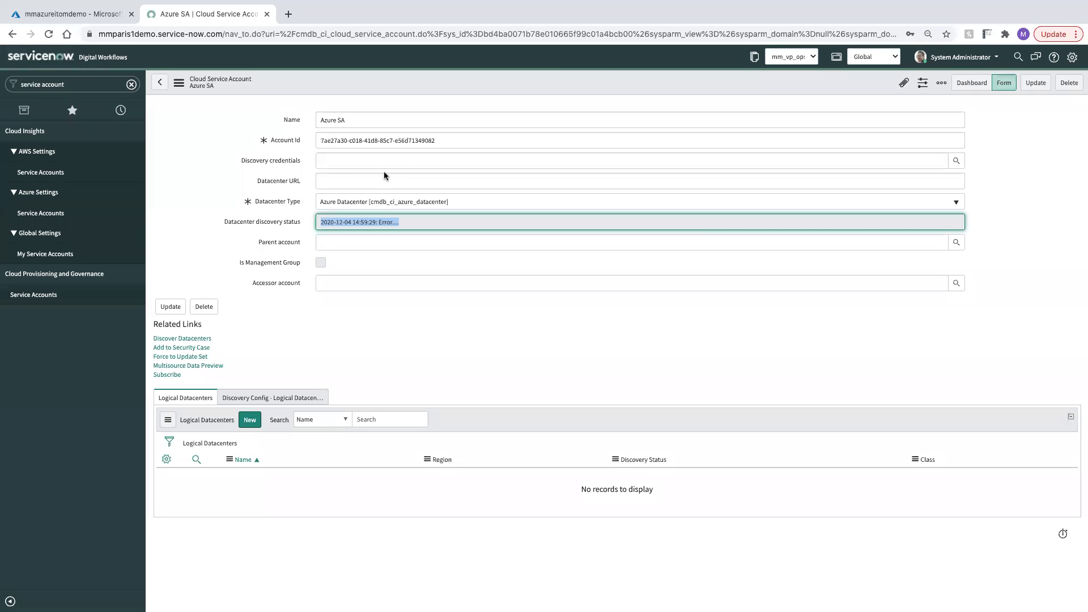
{"action": "left_click", "coordinate": [396, 161]}
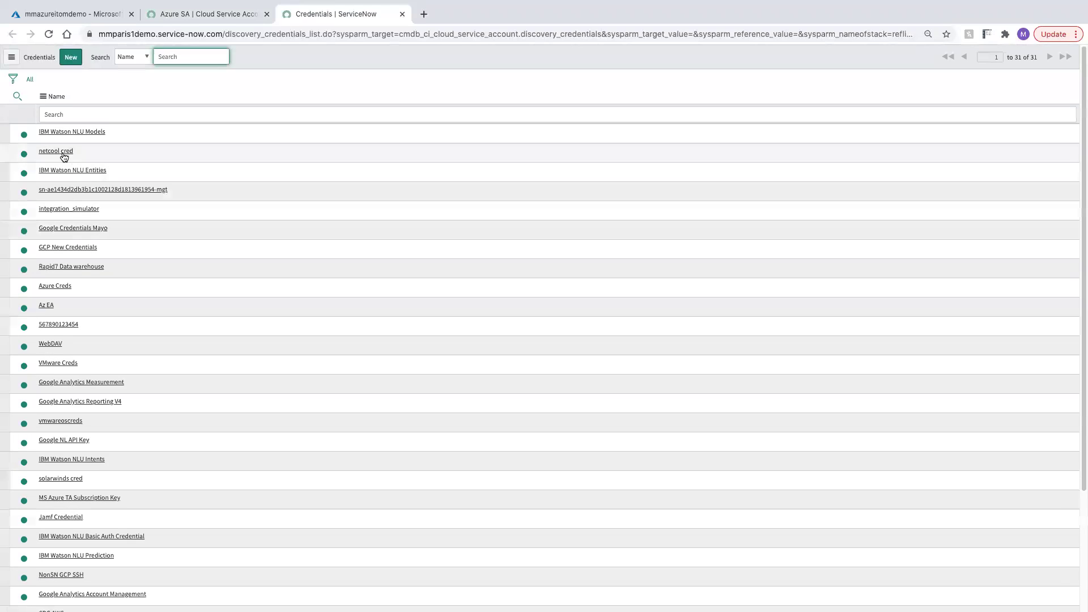
{"action": "scroll", "coordinate": [120, 304], "scroll_direction": "down", "scroll_amount": 3}
{"action": "scroll", "coordinate": [120, 303], "scroll_direction": "down", "scroll_amount": 2}
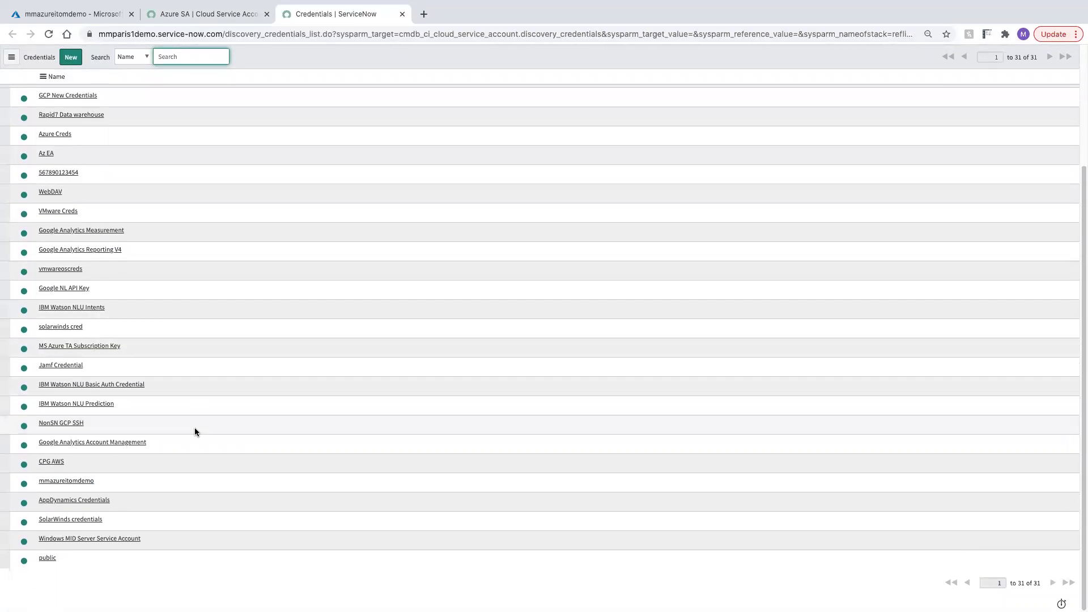
{"action": "left_click", "coordinate": [66, 481]}
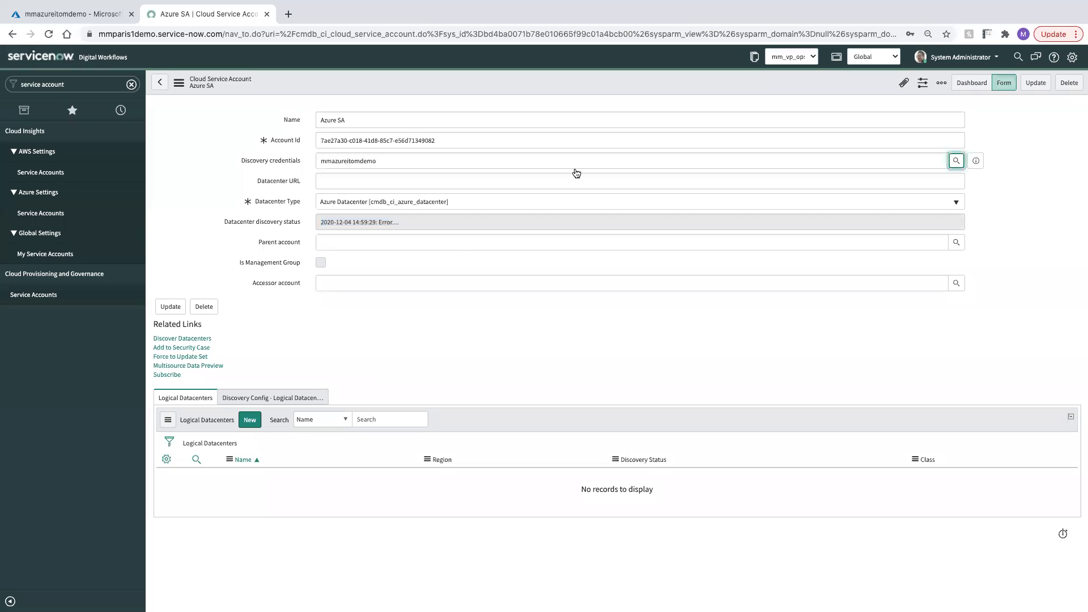
Step: Save the account with its new credentials and rerun datacenter discovery
{"action": "right_click", "coordinate": [457, 86]}
{"action": "left_click", "coordinate": [475, 93]}
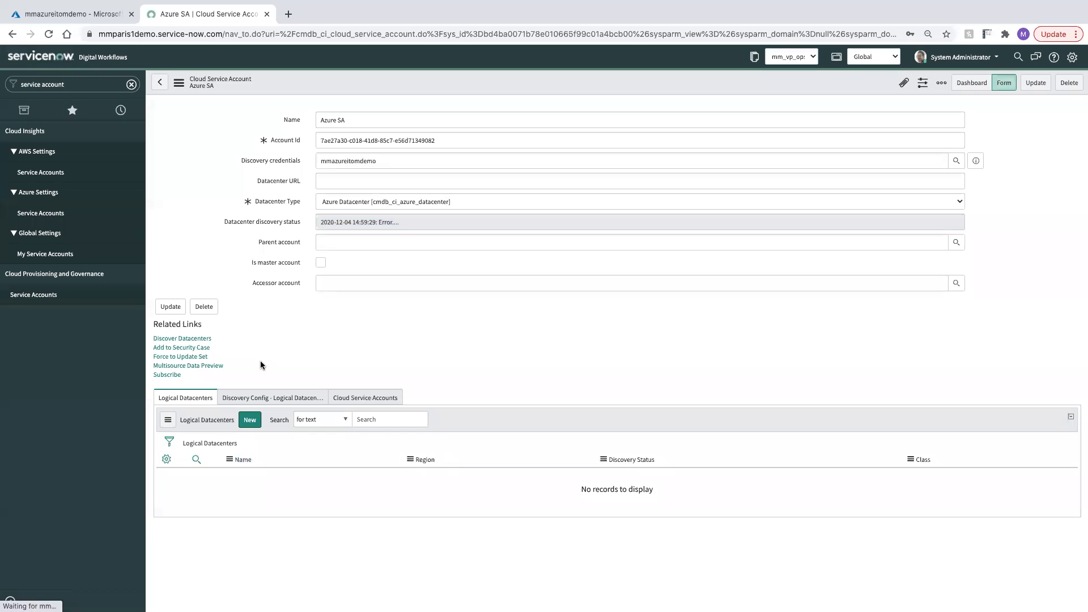
{"action": "left_click", "coordinate": [169, 339]}
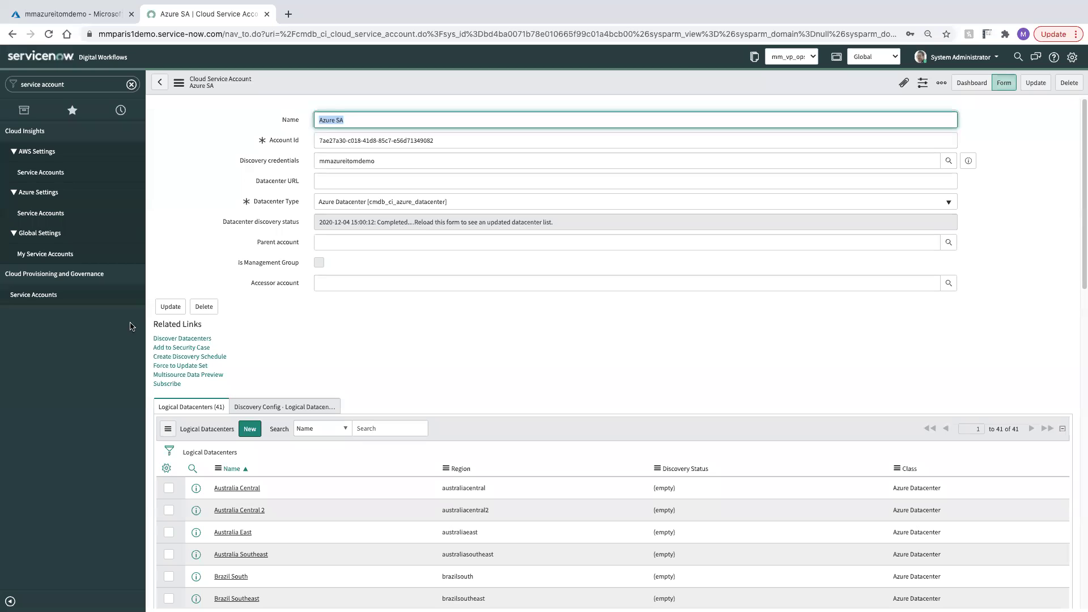
Step: Scroll through the 41 discovered logical datacenters, such as Australia Central and Brazil South
{"action": "left_click", "coordinate": [464, 352]}
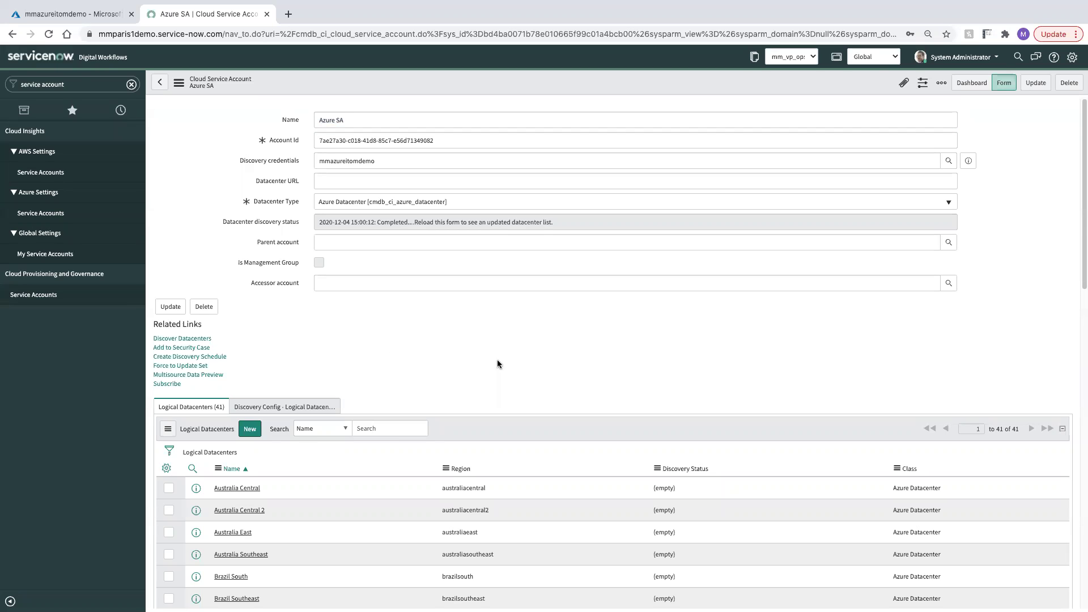
{"action": "scroll", "coordinate": [485, 403], "scroll_direction": "down", "scroll_amount": 8}
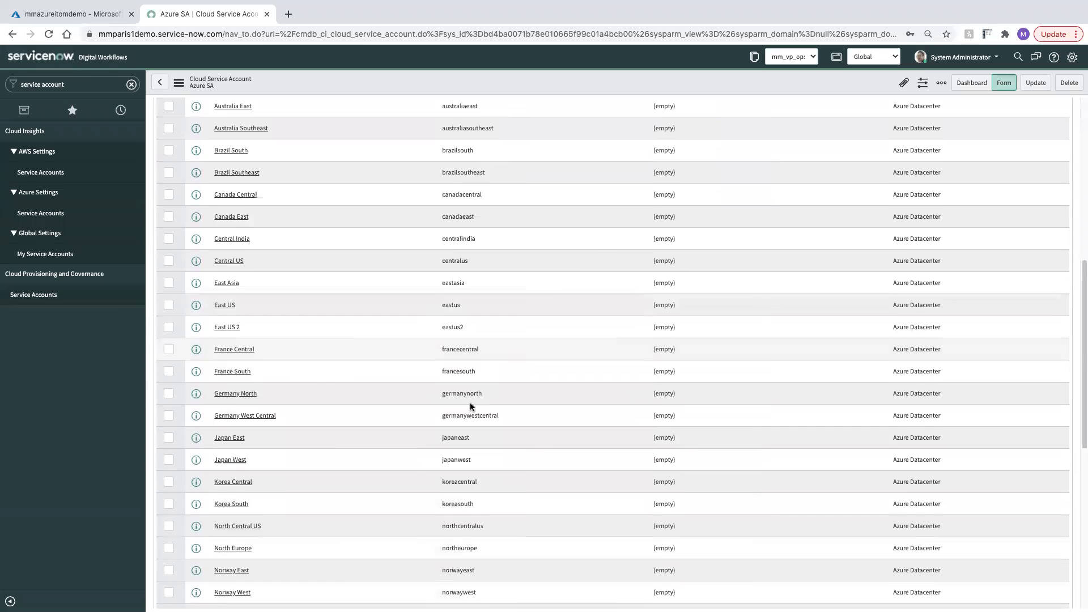
{"action": "scroll", "coordinate": [470, 404], "scroll_direction": "down", "scroll_amount": 3}
{"action": "scroll", "coordinate": [165, 269], "scroll_direction": "up", "scroll_amount": 10}
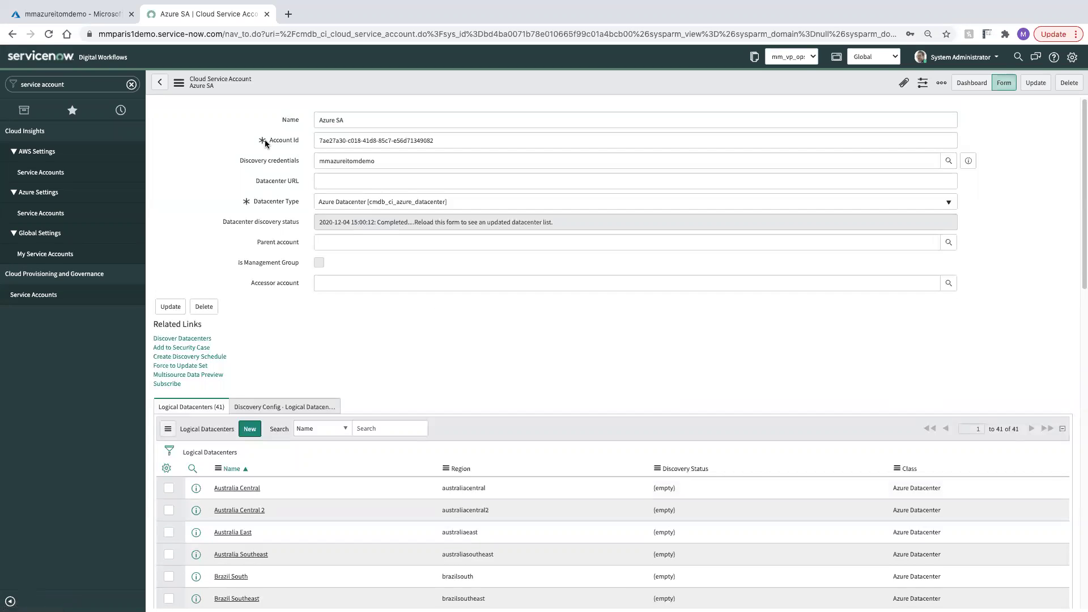
Step: Filter the navigator for 'discovery' and scroll to the Discovery Schedules module
{"action": "left_click", "coordinate": [106, 79]}
{"action": "type", "text": "discovery"}
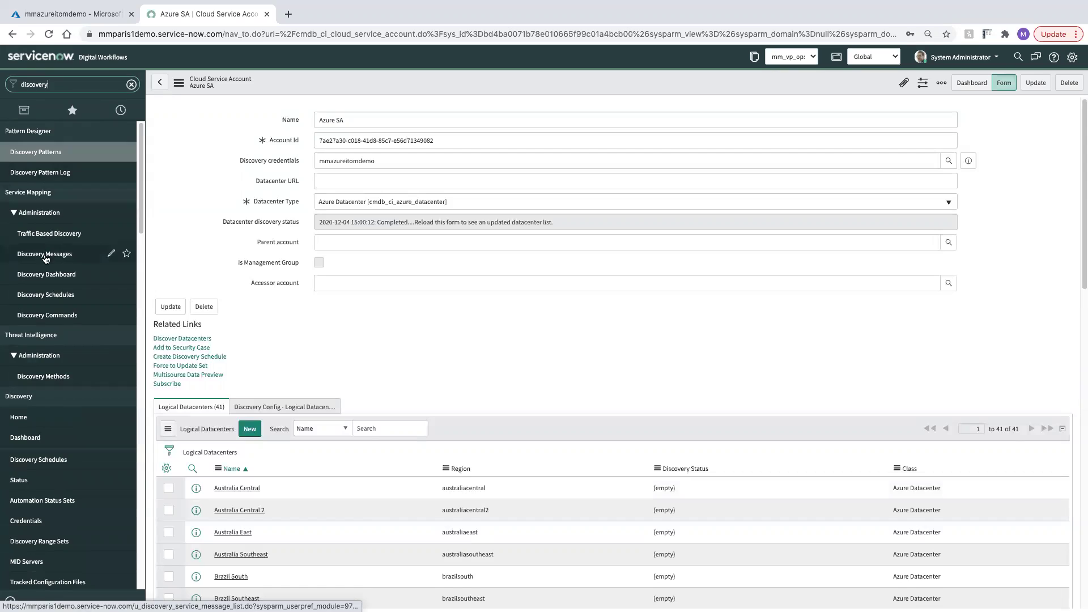
{"action": "scroll", "coordinate": [46, 330], "scroll_direction": "down", "scroll_amount": 3}
{"action": "scroll", "coordinate": [46, 330], "scroll_direction": "down", "scroll_amount": 1}
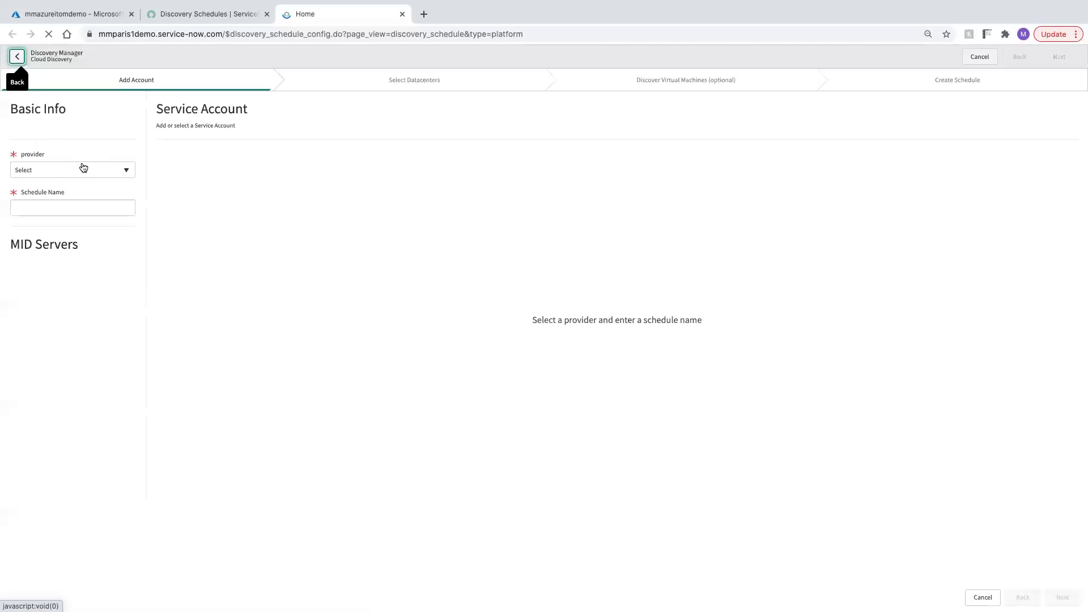
Step: Choose Azure as the provider and name the schedule 'Azure Cloud Discovery'
{"action": "left_click", "coordinate": [53, 169]}
{"action": "type", "text": "az"}
{"action": "key", "text": "Return"}
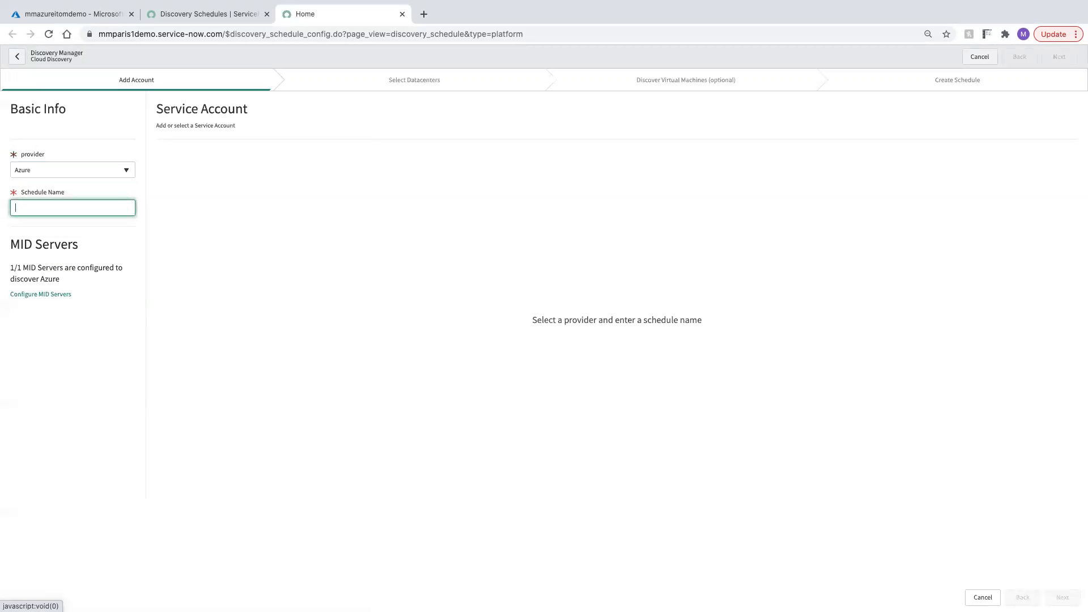
{"action": "type", "text": "Azure"}
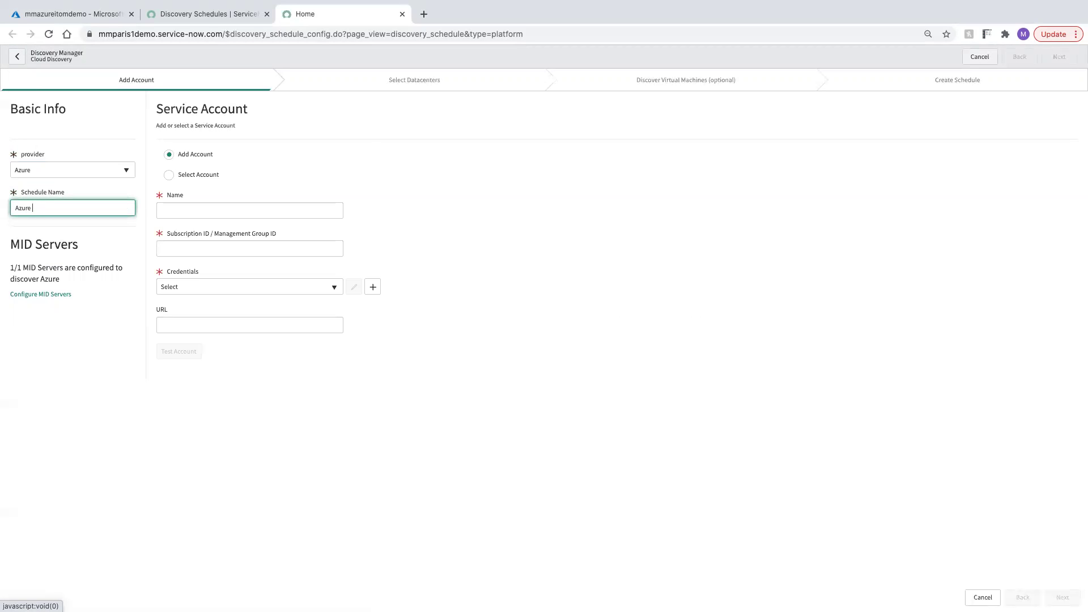
{"action": "type", "text": " Cloud Discovery"}
Step: Select the existing Azure SA account, test its connection, and advance to datacenter selection
{"action": "left_click", "coordinate": [169, 175]}
{"action": "left_click", "coordinate": [182, 209]}
{"action": "left_click", "coordinate": [183, 206]}
{"action": "left_click", "coordinate": [180, 213]}
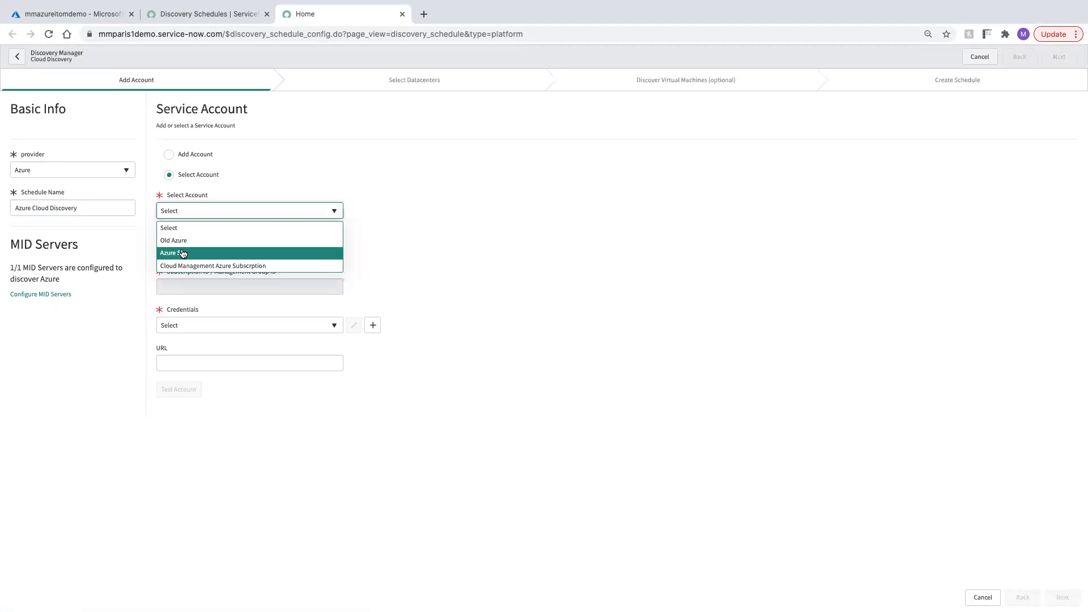
{"action": "left_click", "coordinate": [184, 251]}
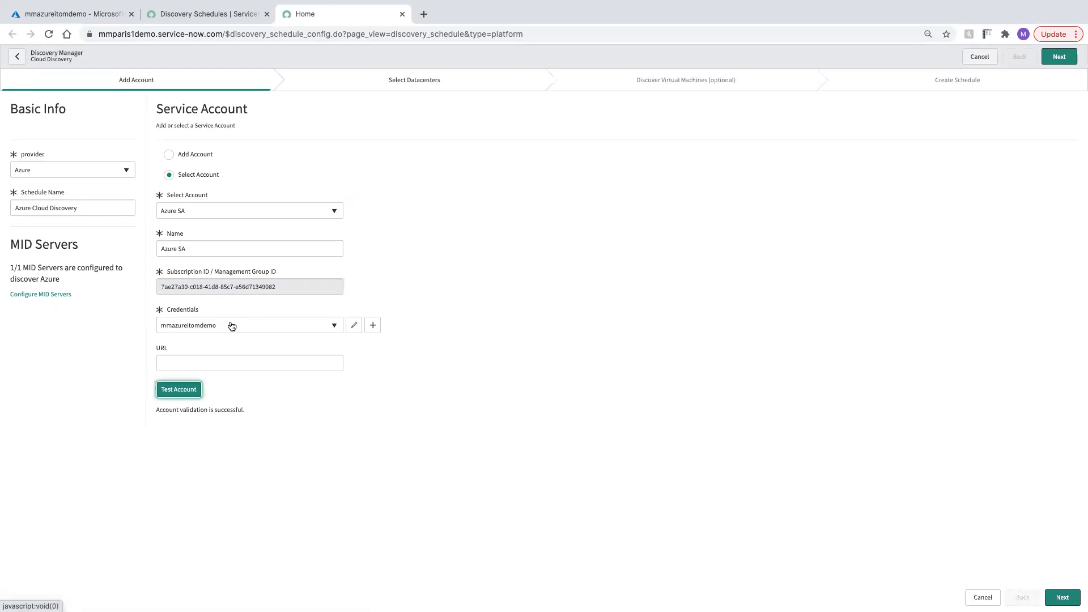
{"action": "left_click", "coordinate": [178, 393]}
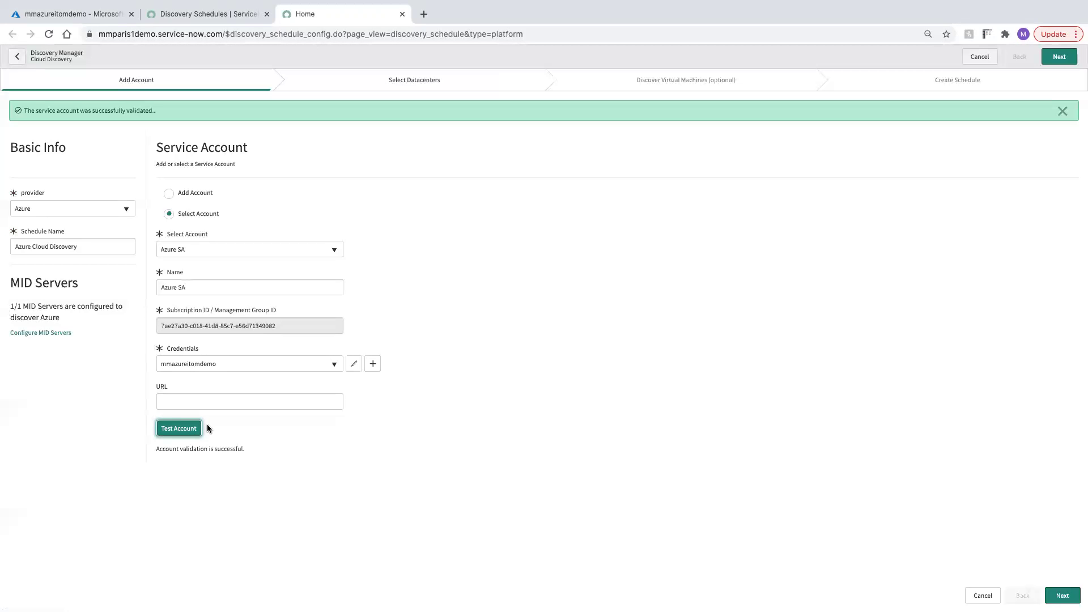
{"action": "left_click", "coordinate": [1058, 56]}
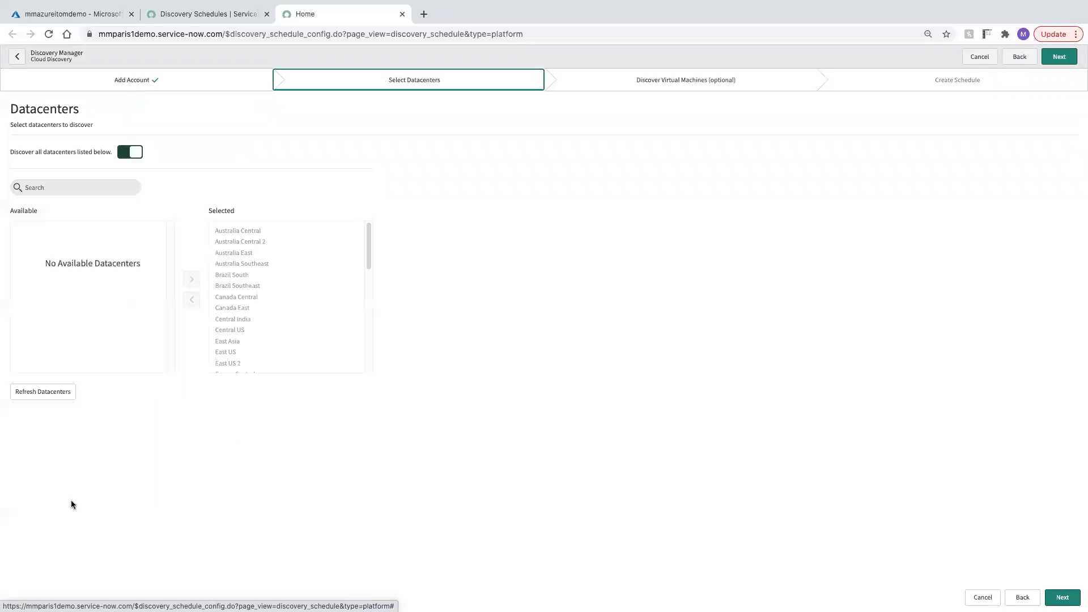
Step: Turn off Discover VMs by IP address, keep Daily at 12:00 AM, and Finish and Run
{"action": "left_click", "coordinate": [1060, 57]}
{"action": "left_click", "coordinate": [151, 147]}
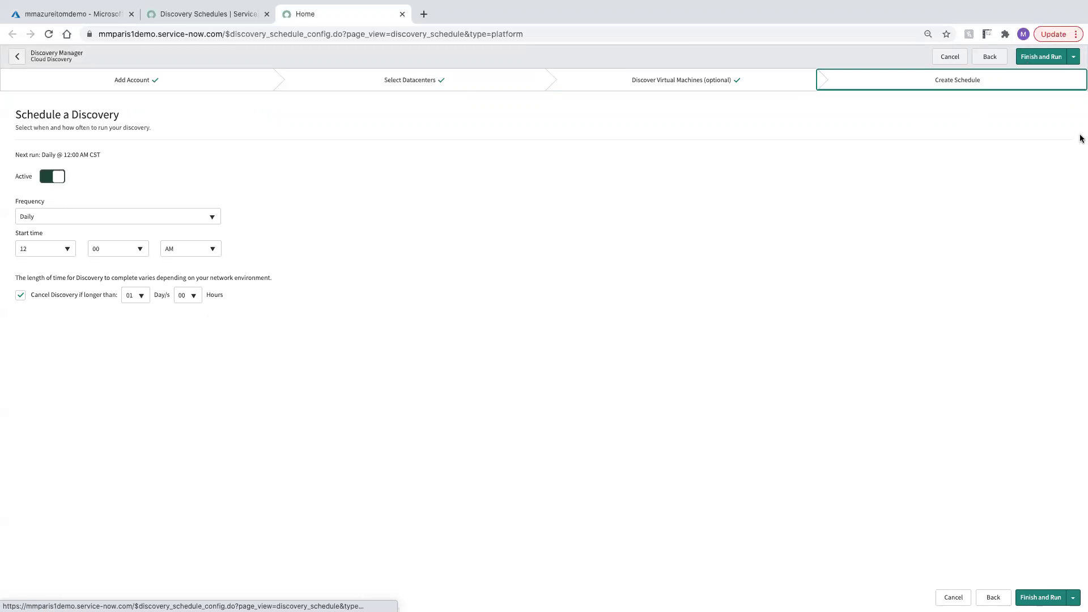
{"action": "left_click", "coordinate": [1047, 59]}
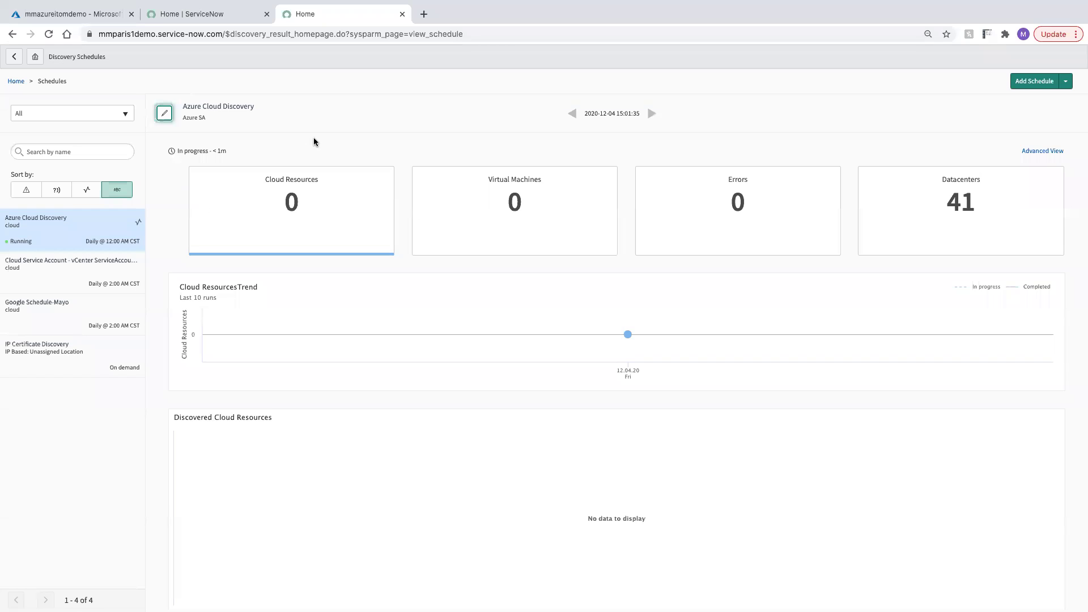
Step: Show the Azure Cloud Resources chart from Discovery Home, checking the 27 virtual machine instances
{"action": "left_click", "coordinate": [193, 14]}
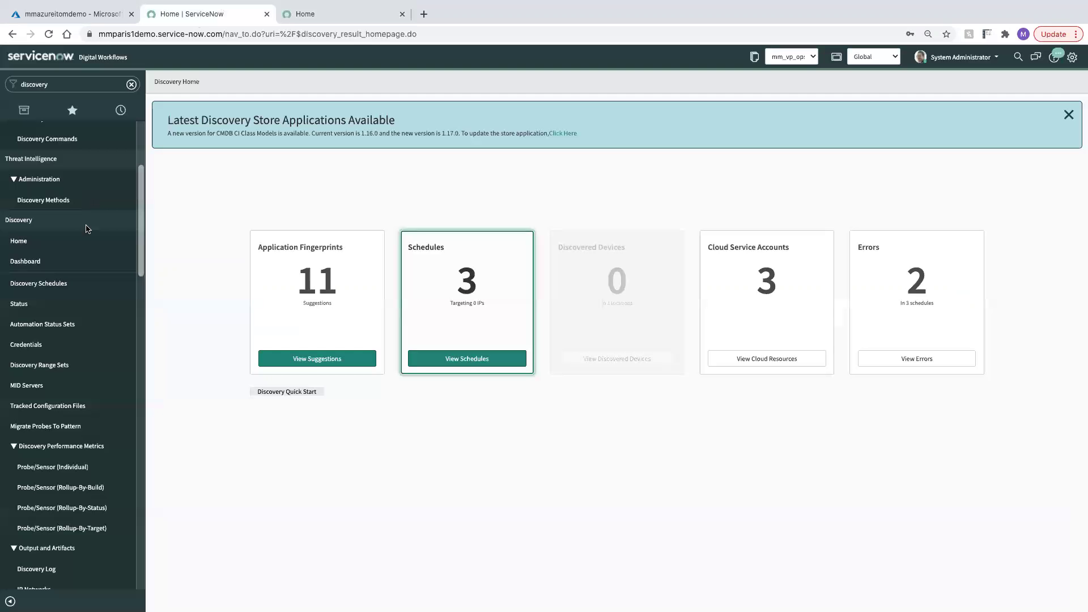
{"action": "left_click", "coordinate": [35, 246]}
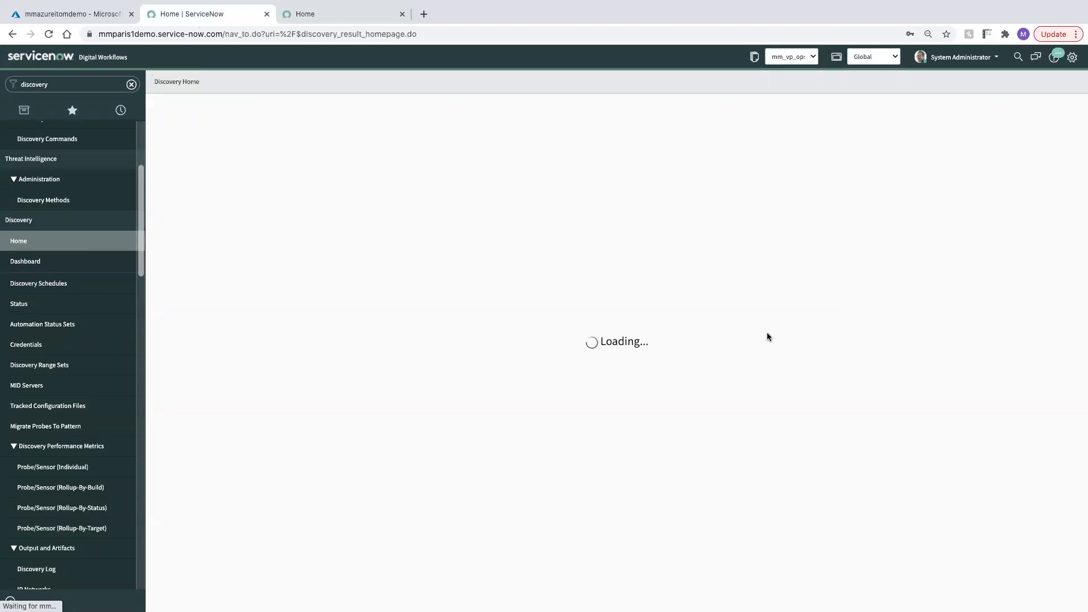
{"action": "left_click", "coordinate": [740, 356]}
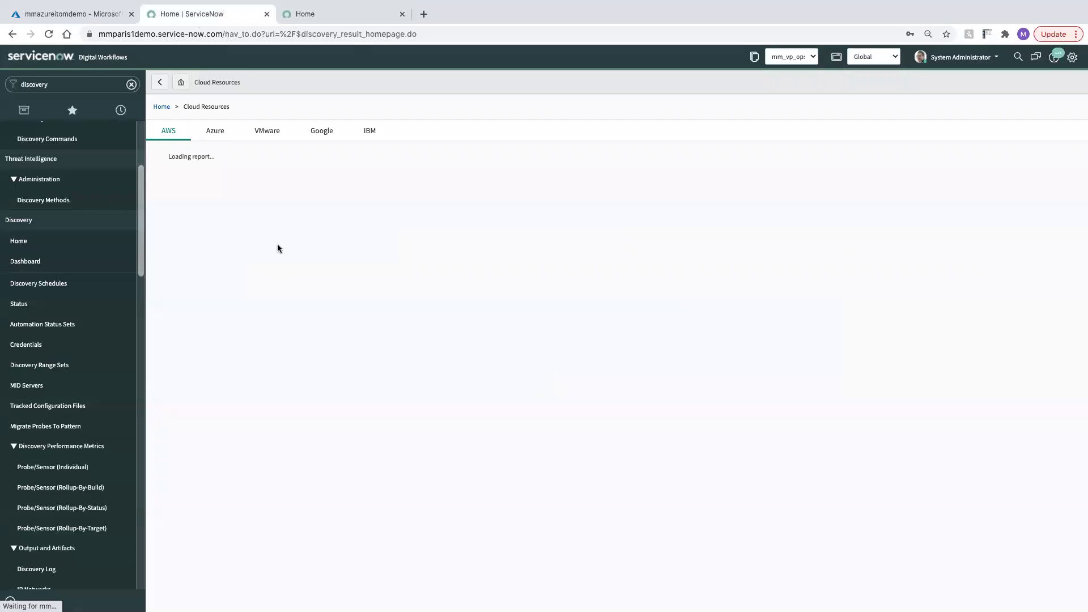
{"action": "left_click", "coordinate": [221, 133]}
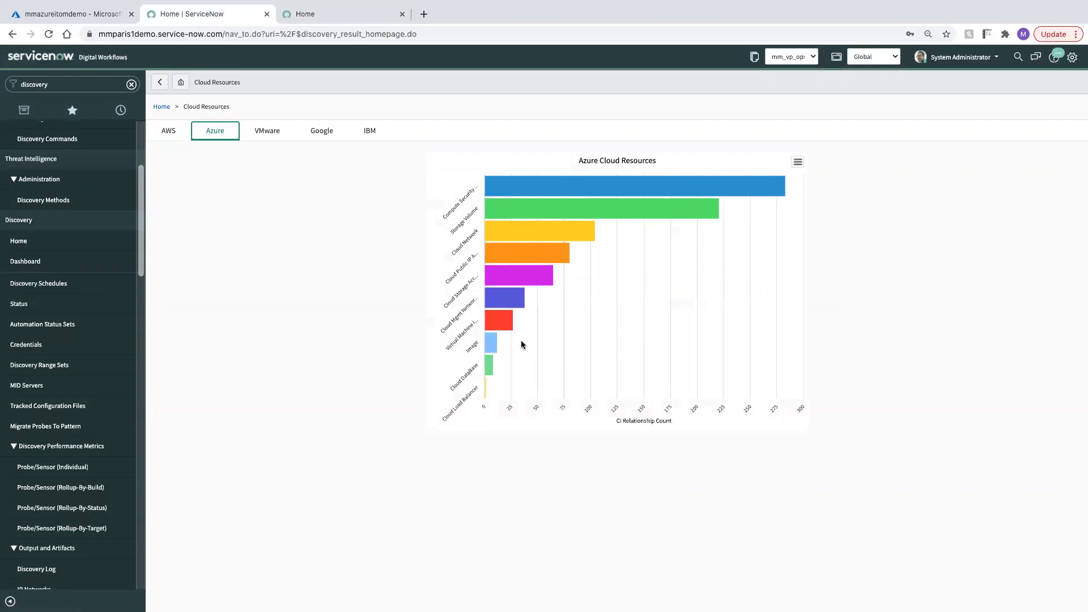
{"action": "mouse_move", "coordinate": [503, 328]}
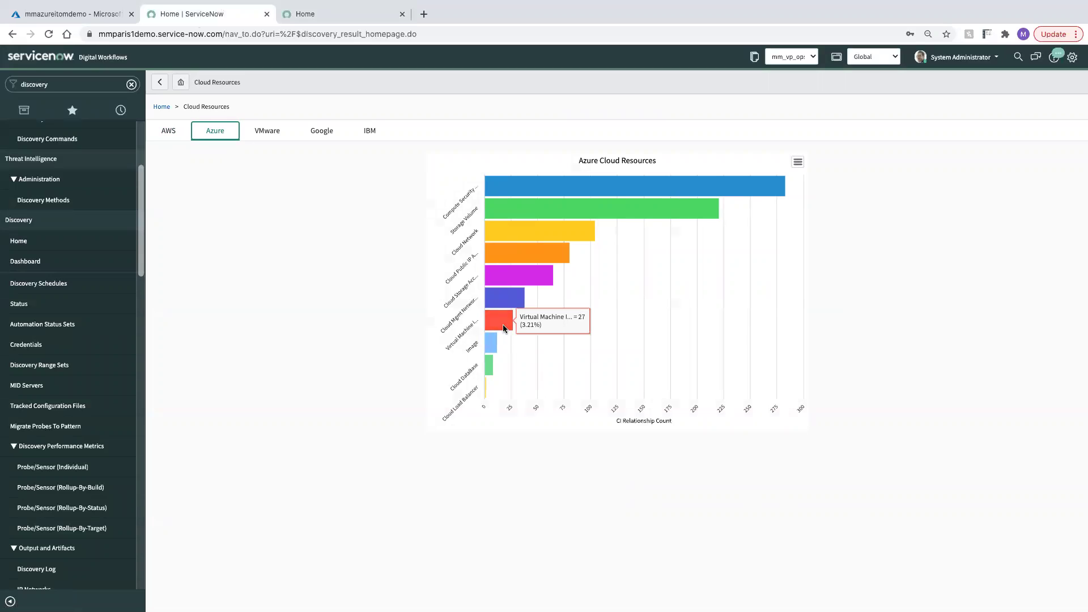
{"action": "left_click", "coordinate": [85, 84]}
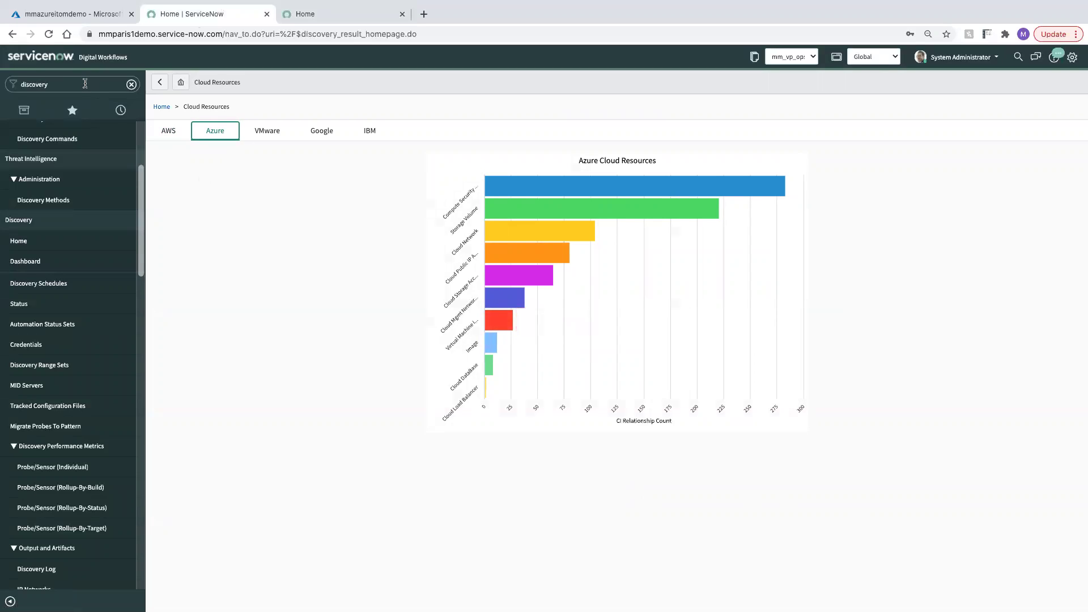
Step: Open the cmdb_ci_vm_instance.list table and the BacktoSquareOne virtual machine record
{"action": "key", "text": "super+a"}
{"action": "type", "text": "cmdb_"}
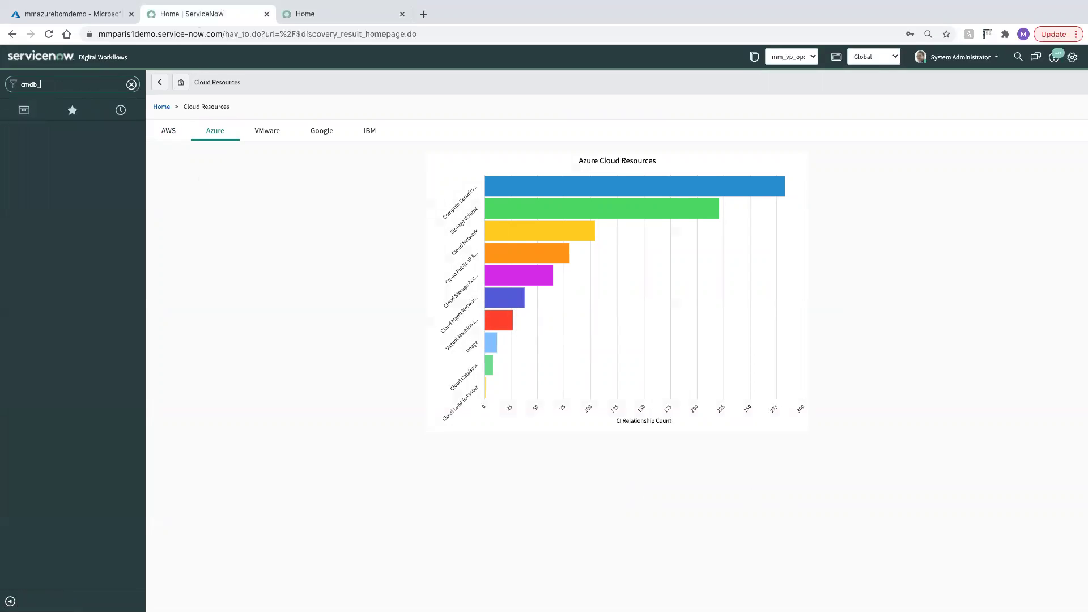
{"action": "type", "text": "ci_vm_instance.list"}
{"action": "key", "text": "Return"}
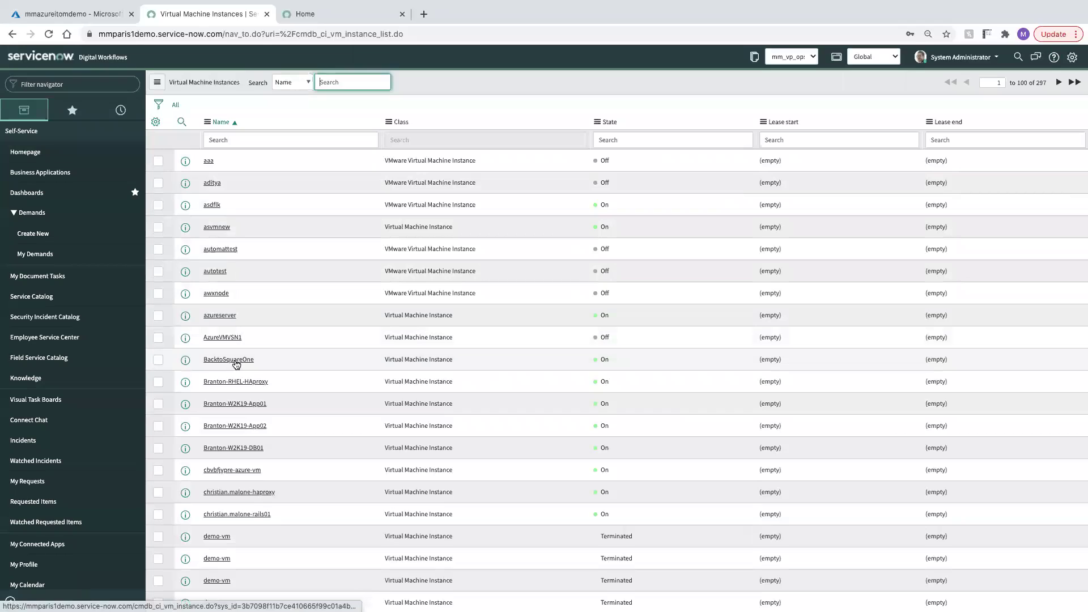
{"action": "left_click", "coordinate": [230, 362]}
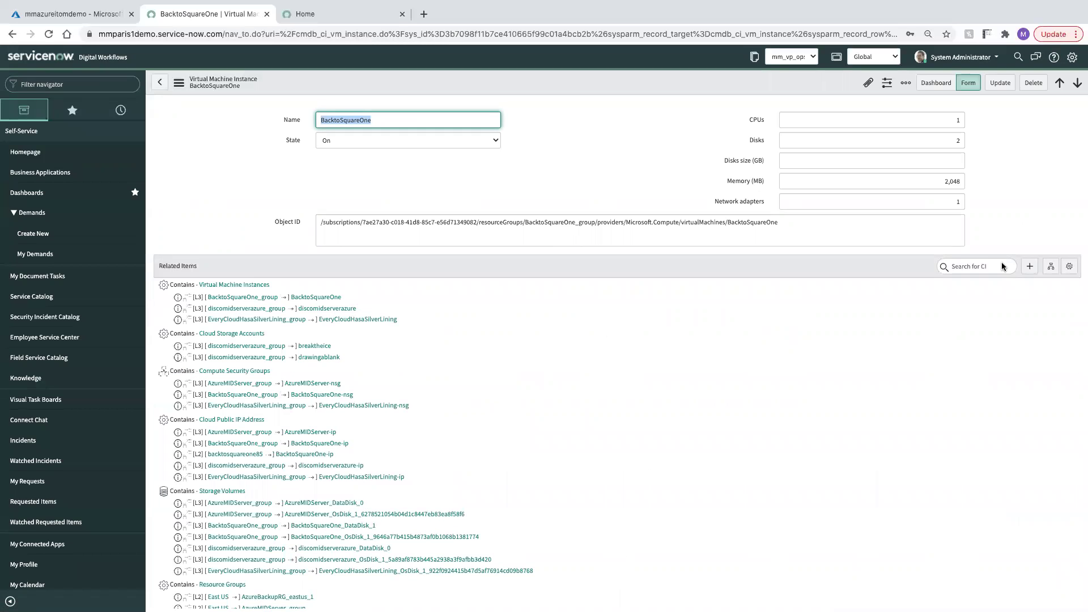
Step: Scroll through BacktoSquareOne's related items and view its All Tag Values tab
{"action": "scroll", "coordinate": [1001, 263], "scroll_direction": "down", "scroll_amount": 2}
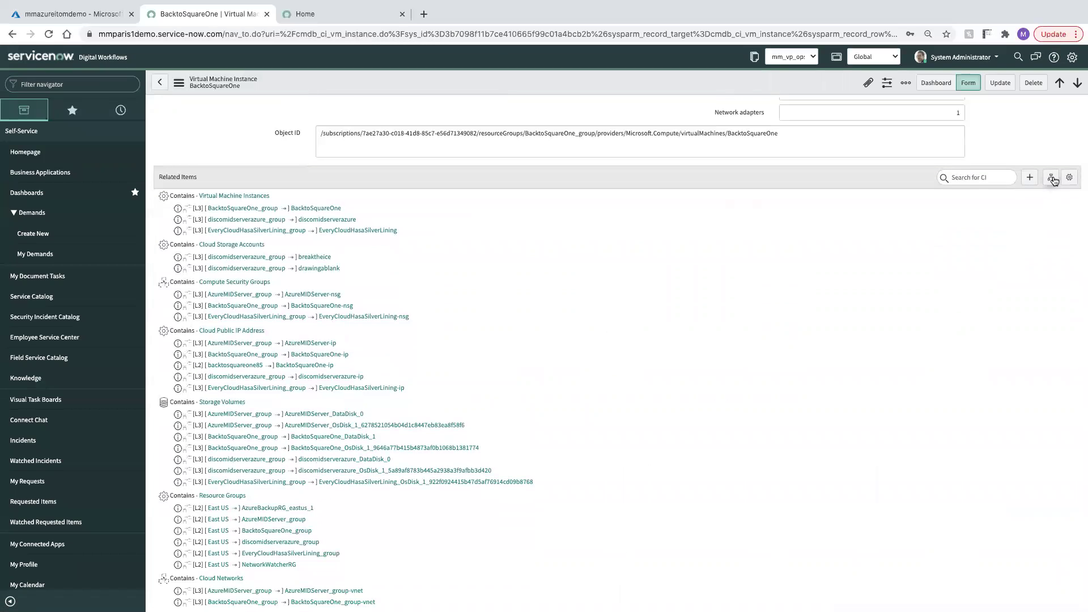
{"action": "scroll", "coordinate": [894, 326], "scroll_direction": "down", "scroll_amount": 1}
{"action": "scroll", "coordinate": [894, 326], "scroll_direction": "down", "scroll_amount": 20}
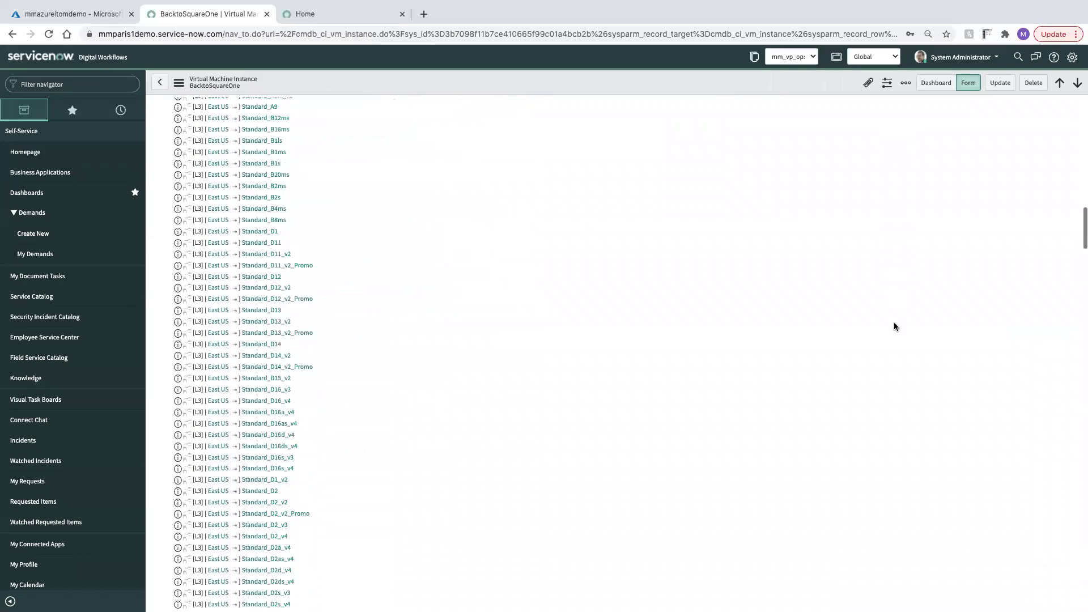
{"action": "scroll", "coordinate": [894, 326], "scroll_direction": "down", "scroll_amount": 20}
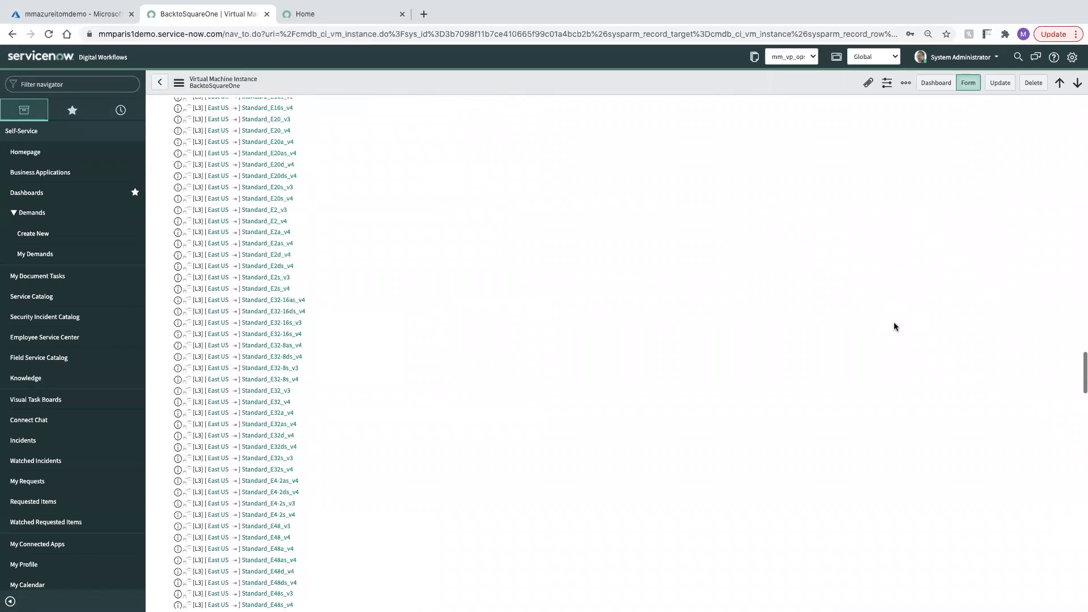
{"action": "scroll", "coordinate": [893, 326], "scroll_direction": "down", "scroll_amount": 20}
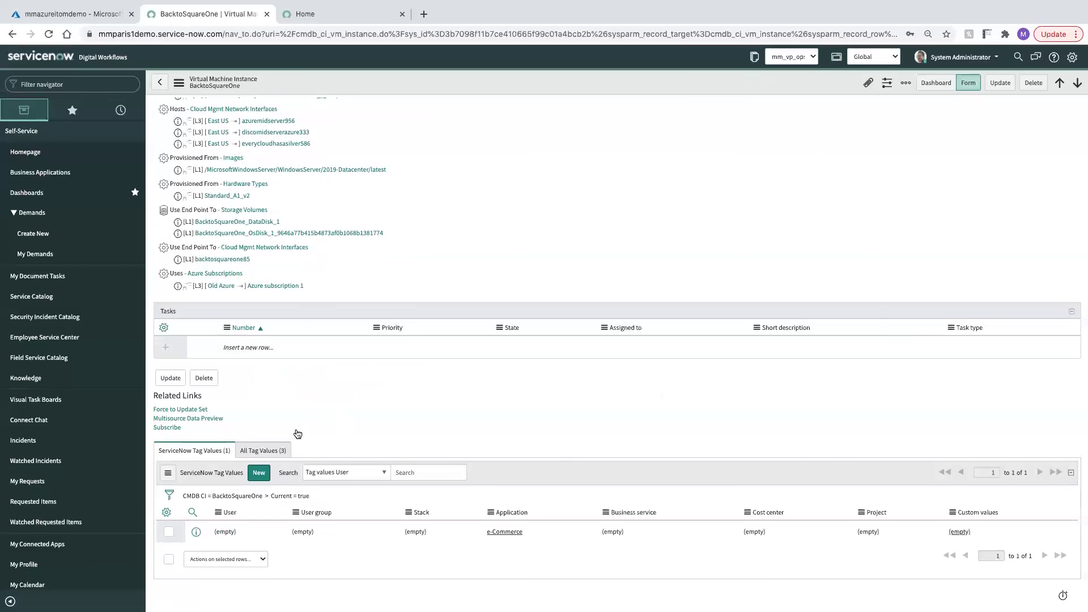
{"action": "left_click", "coordinate": [252, 450]}
{"action": "scroll", "coordinate": [464, 491], "scroll_direction": "down", "scroll_amount": 1}
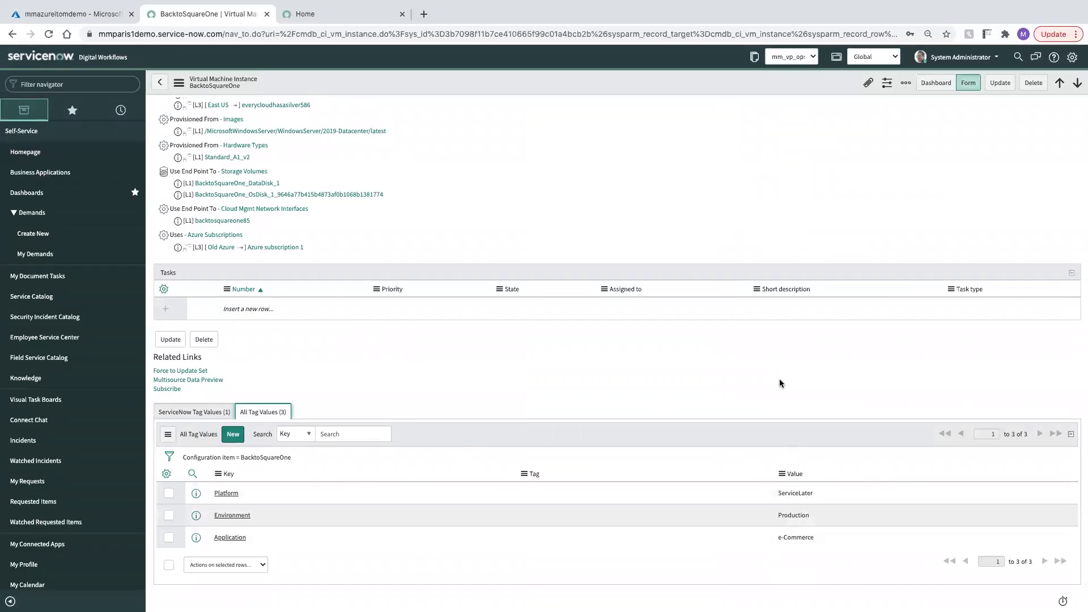
{"action": "scroll", "coordinate": [780, 383], "scroll_direction": "up", "scroll_amount": 15}
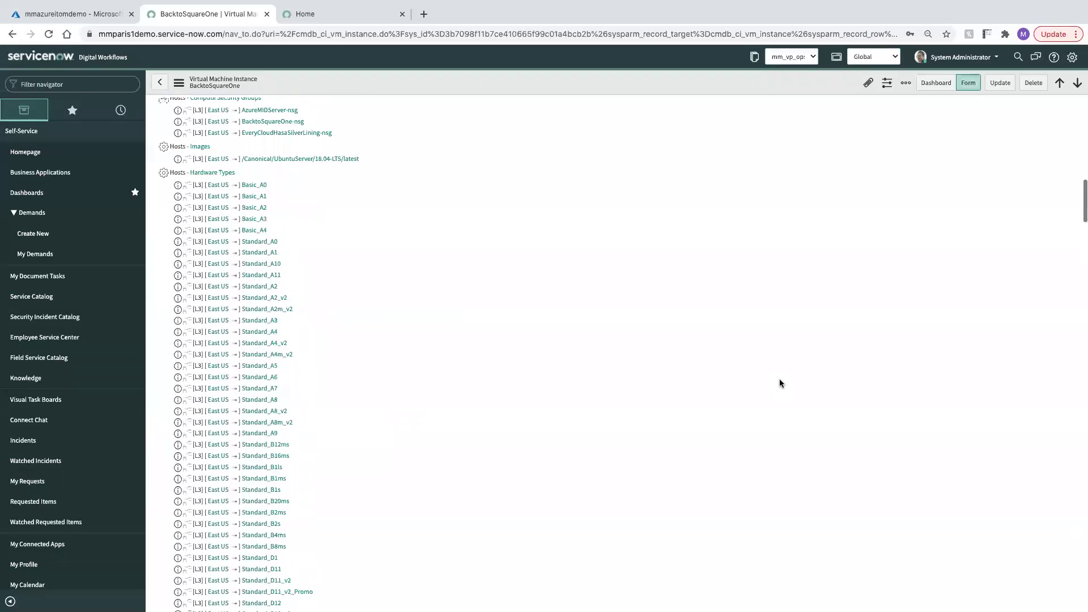
{"action": "scroll", "coordinate": [779, 383], "scroll_direction": "up", "scroll_amount": 10}
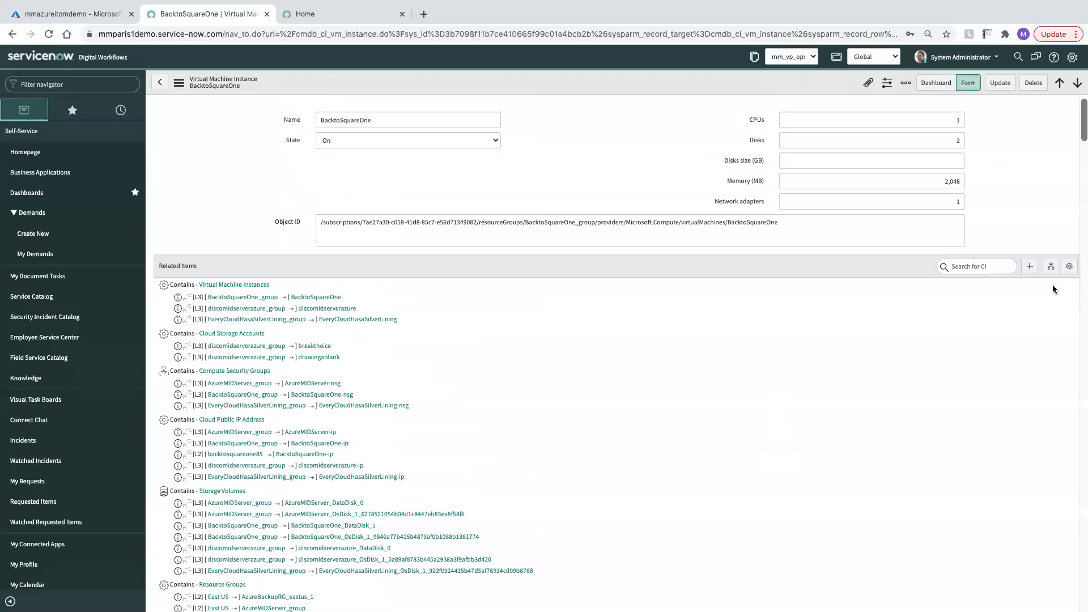